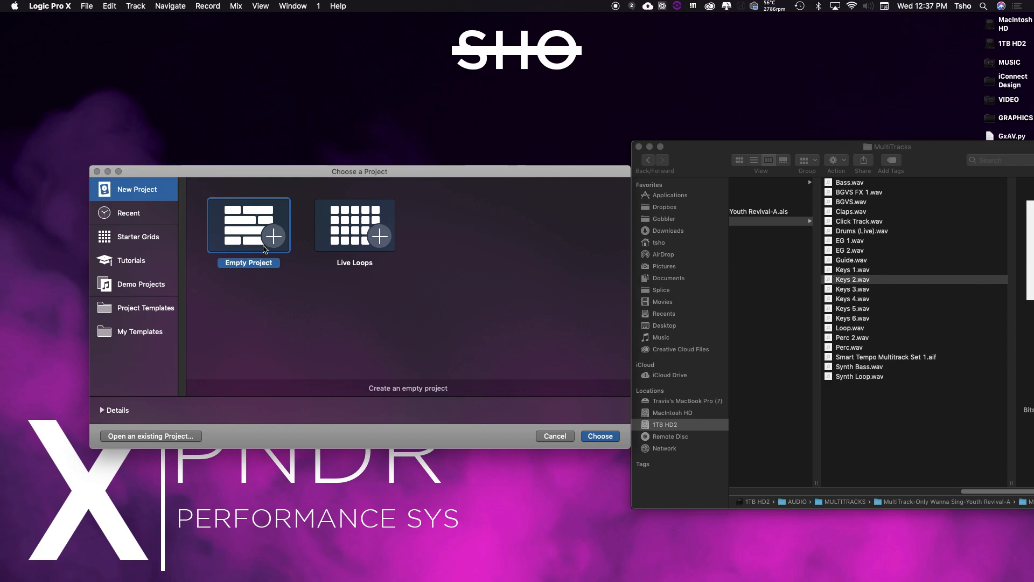
Create an empty project with one audio track, and collapse the Region and Track inspectors
left_click(596, 435)
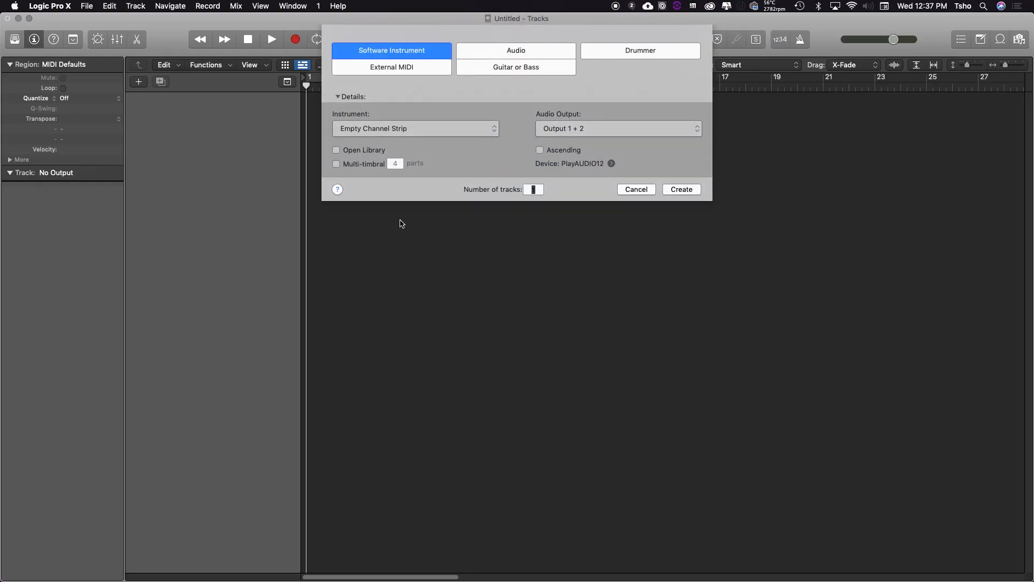
left_click(506, 54)
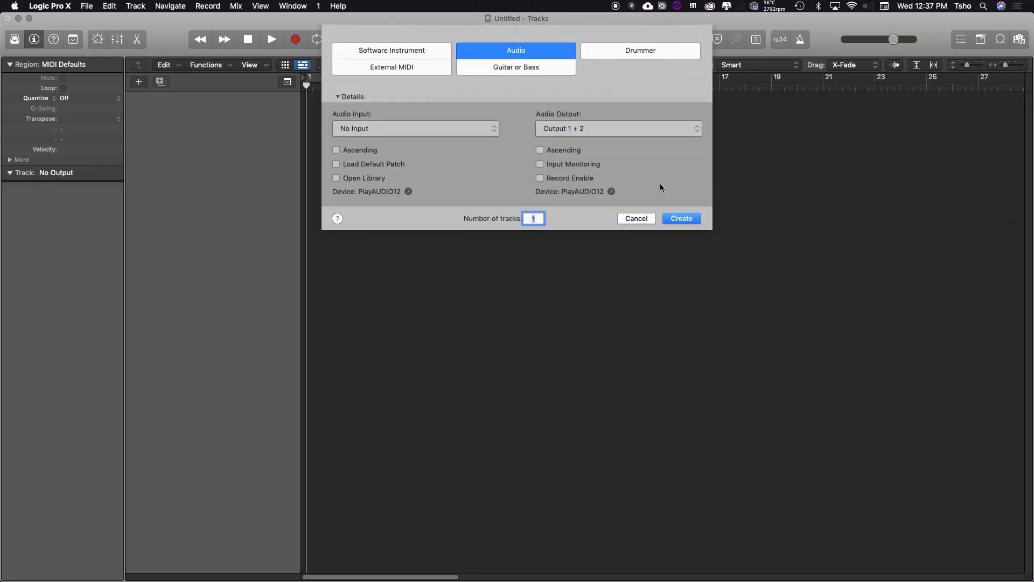
left_click(682, 219)
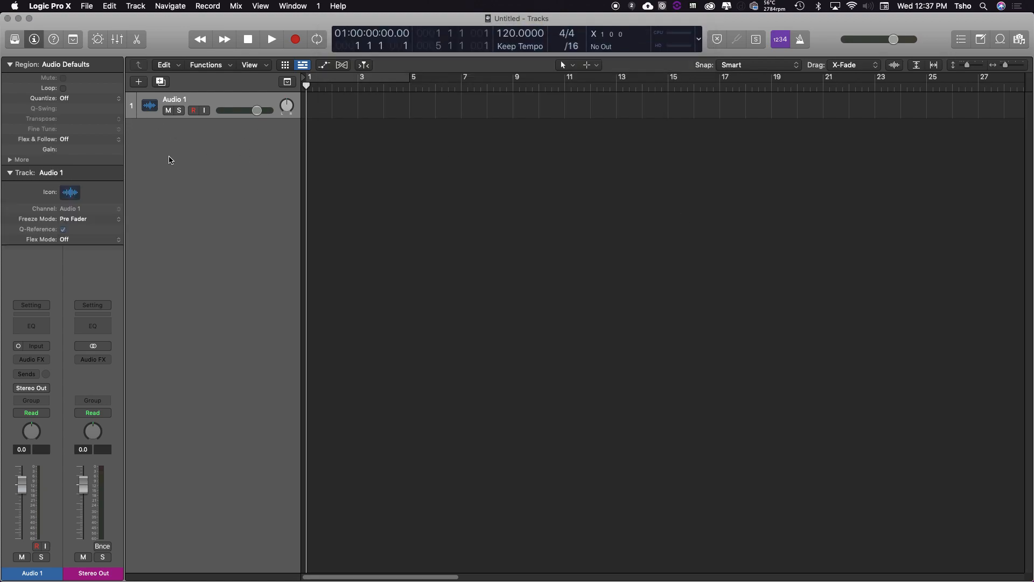
left_click(11, 66)
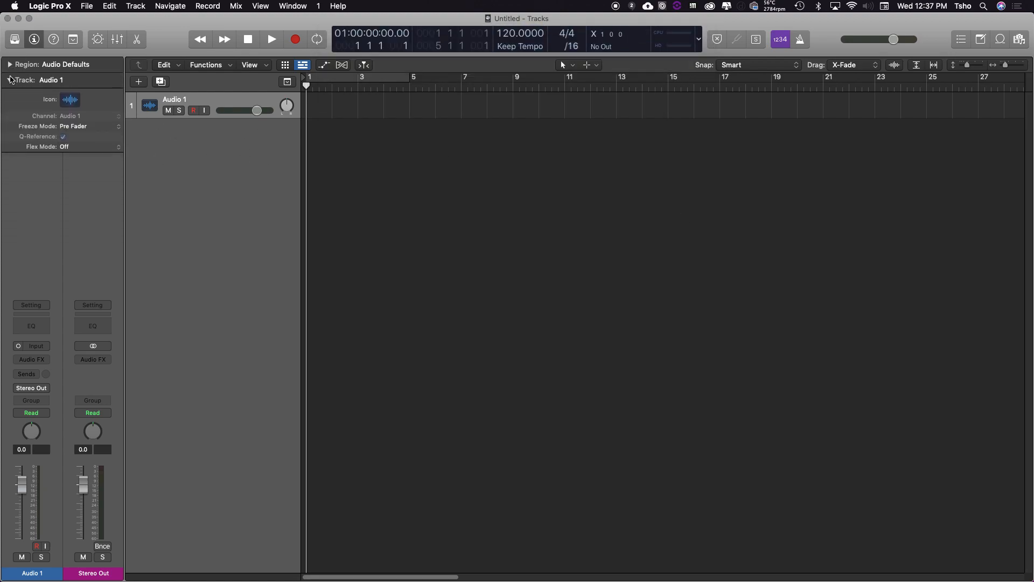
left_click(10, 79)
Import the audio files from the MultiTracks folder at the project start, creating new tracks and treating all files as stems from one project
left_click(12, 39)
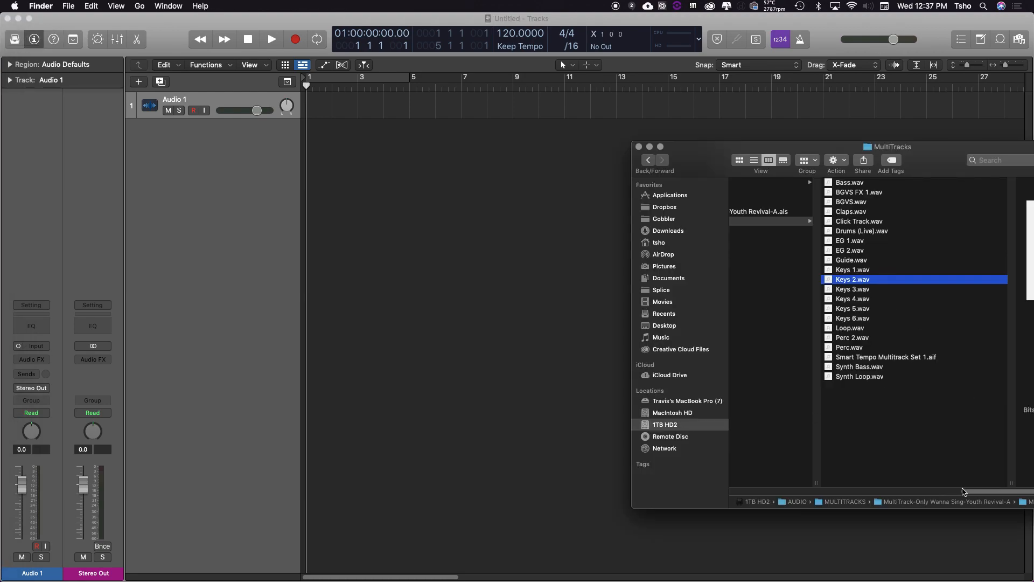
mouse_move(976, 492)
left_mouse_down()
mouse_move(958, 491)
mouse_move(981, 491)
left_mouse_up()
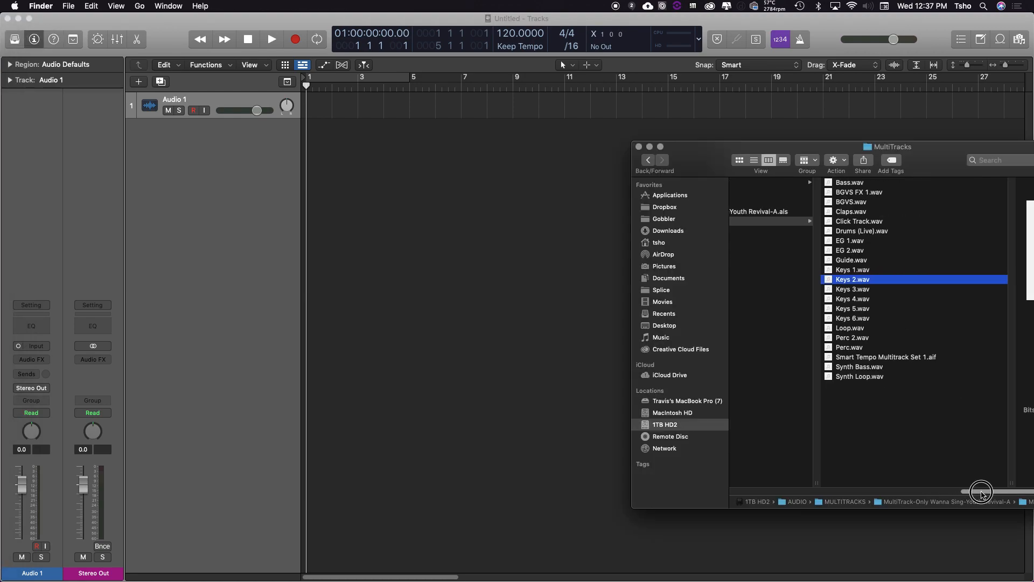
left_click_drag(875, 408, 307, 132)
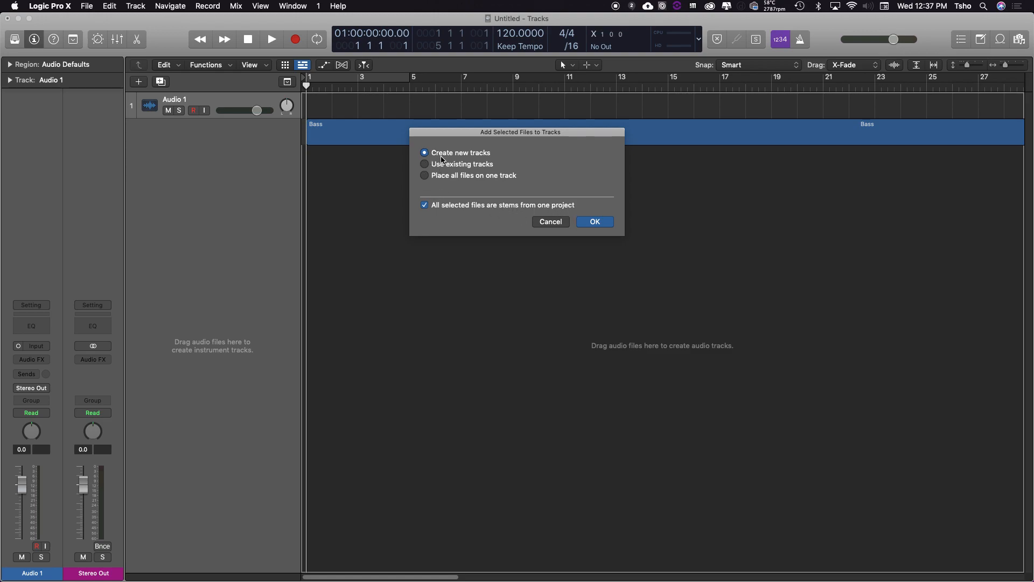
left_click(606, 223)
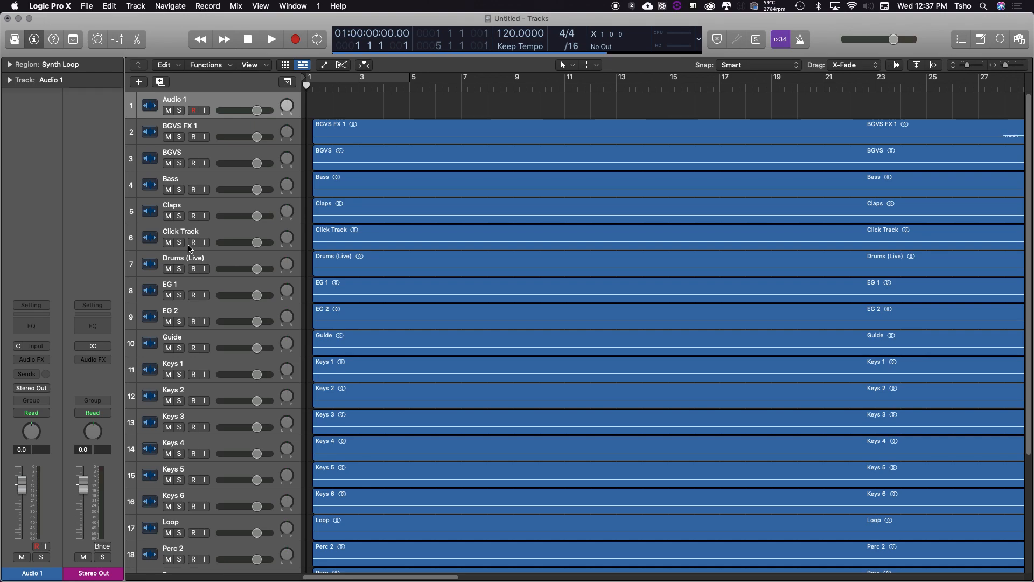
Delete the empty Audio 1 track above the imported stems
left_click(216, 125)
left_click(216, 98)
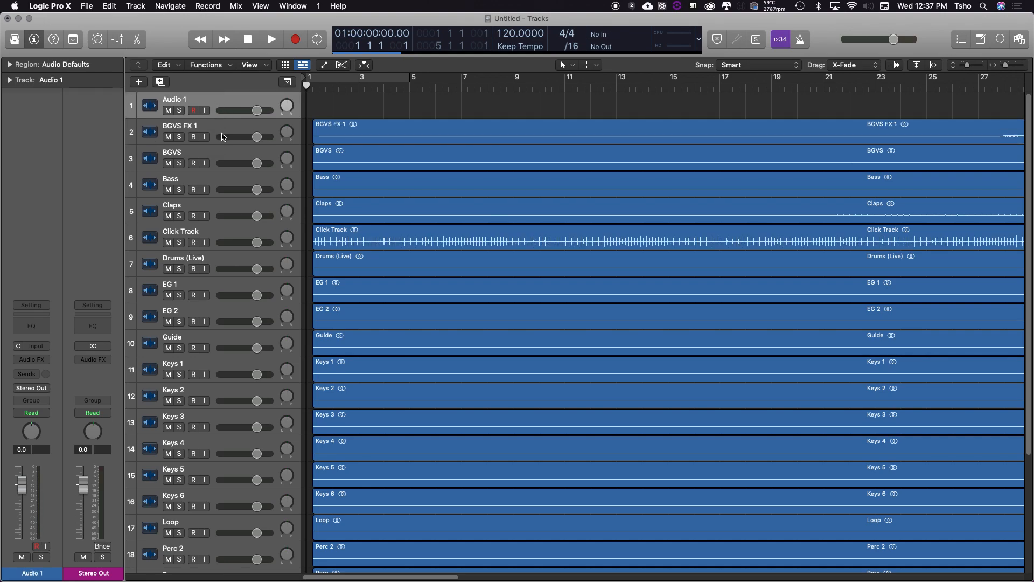
key("super+BackSpace")
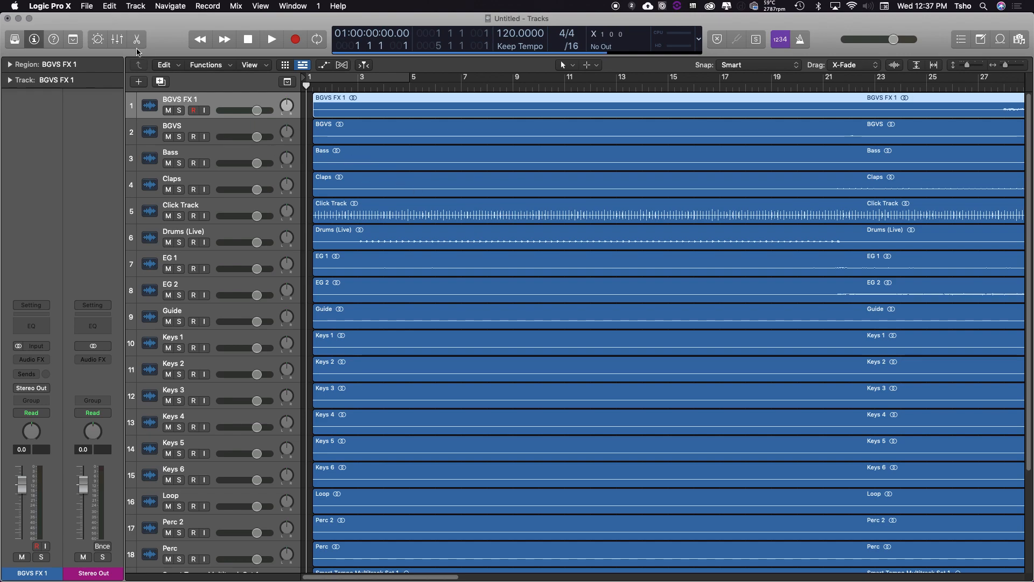
Set the project tempo to 130 BPM
double_click(508, 34)
type("130")
key("Return")
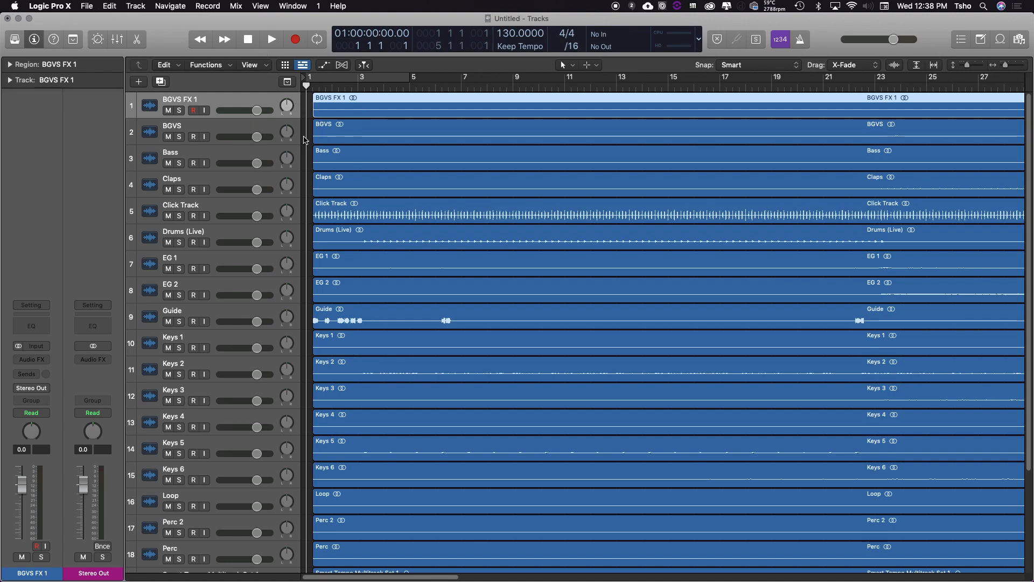
Select all the stem regions and move them together so they start exactly at bar 1
left_click(330, 141)
key("super+a")
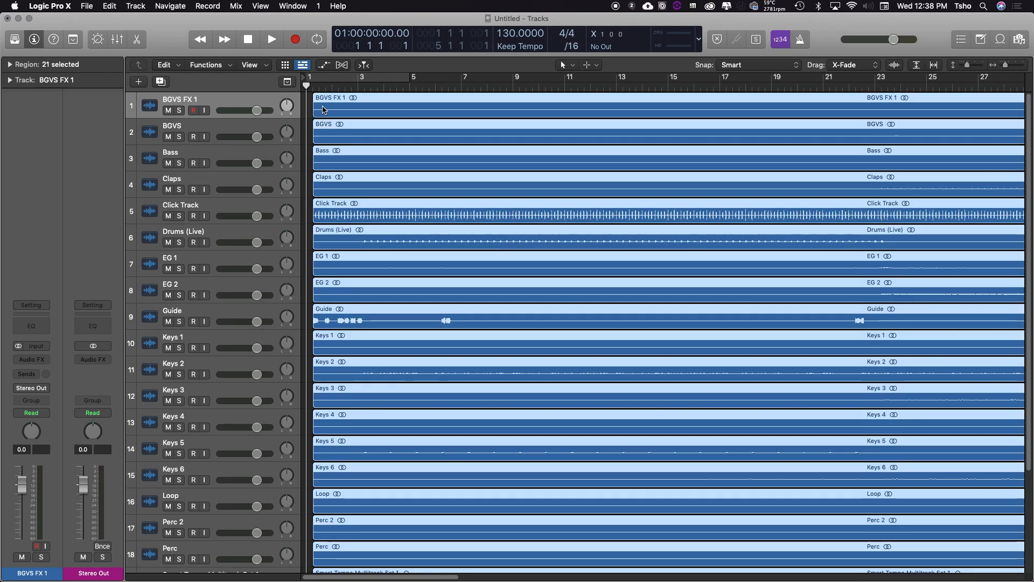
left_click_drag(324, 107, 318, 107)
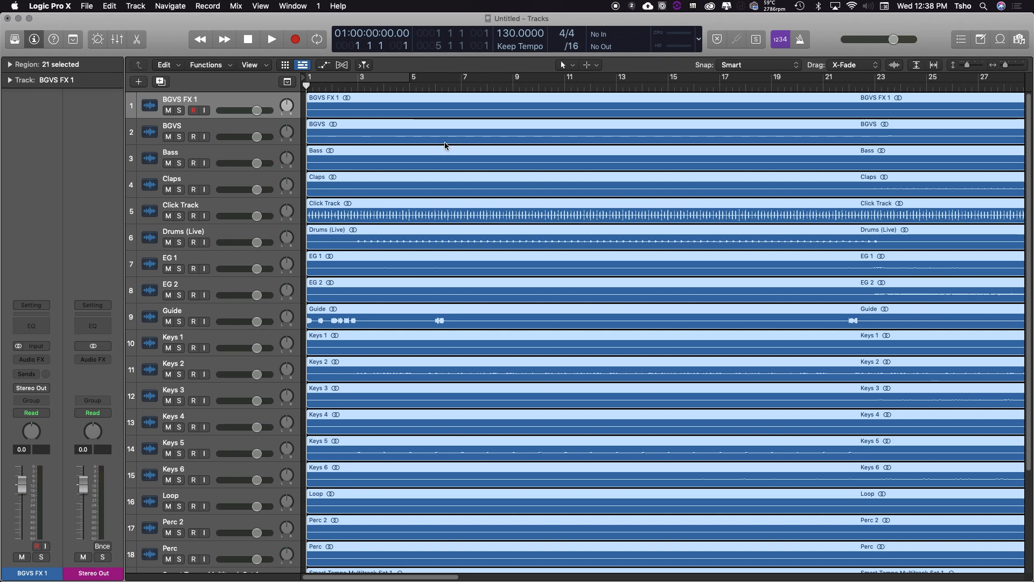
Turn on the metronome and briefly play the song's opening against the click track
left_click(801, 39)
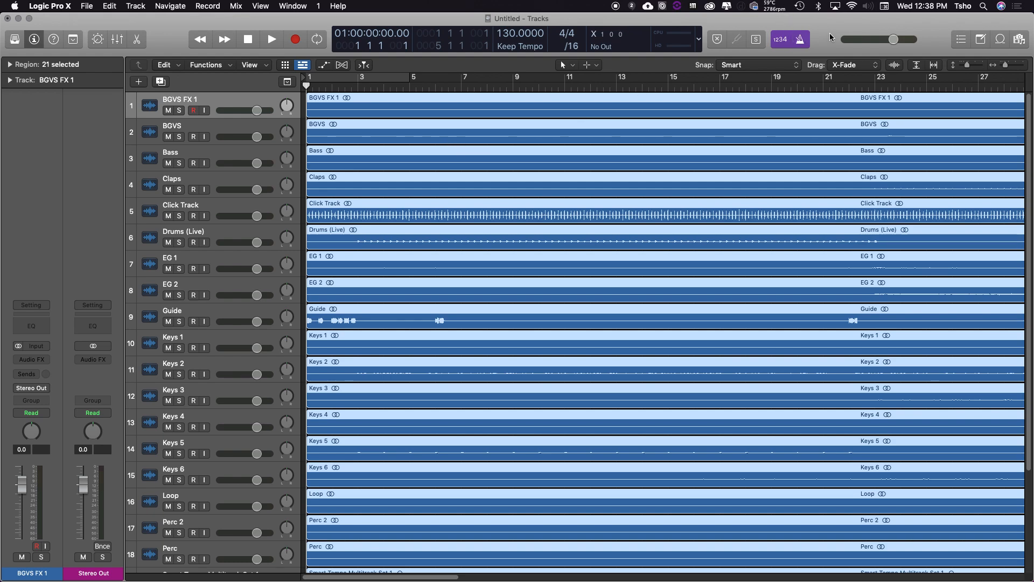
key("space")
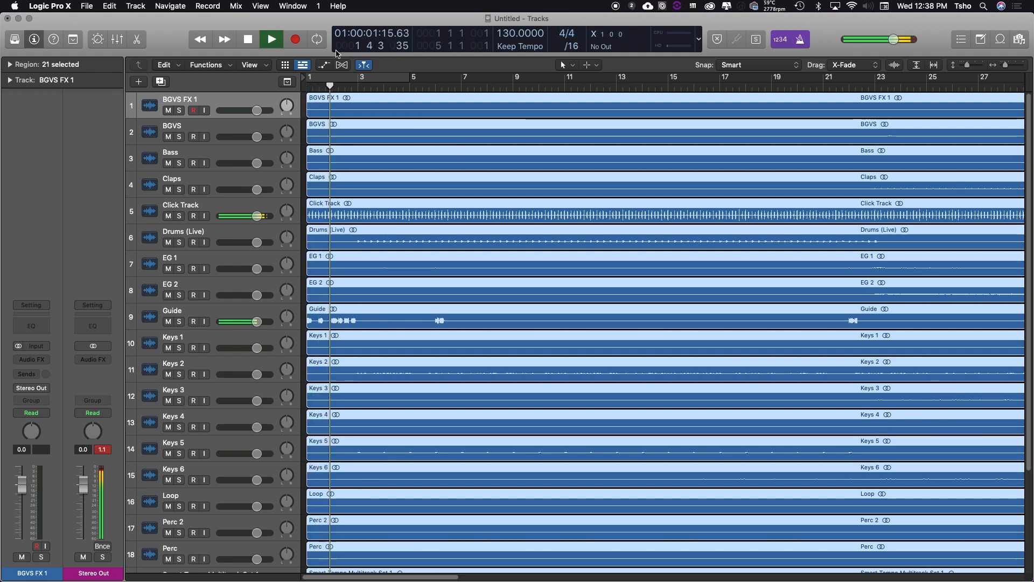
key("space")
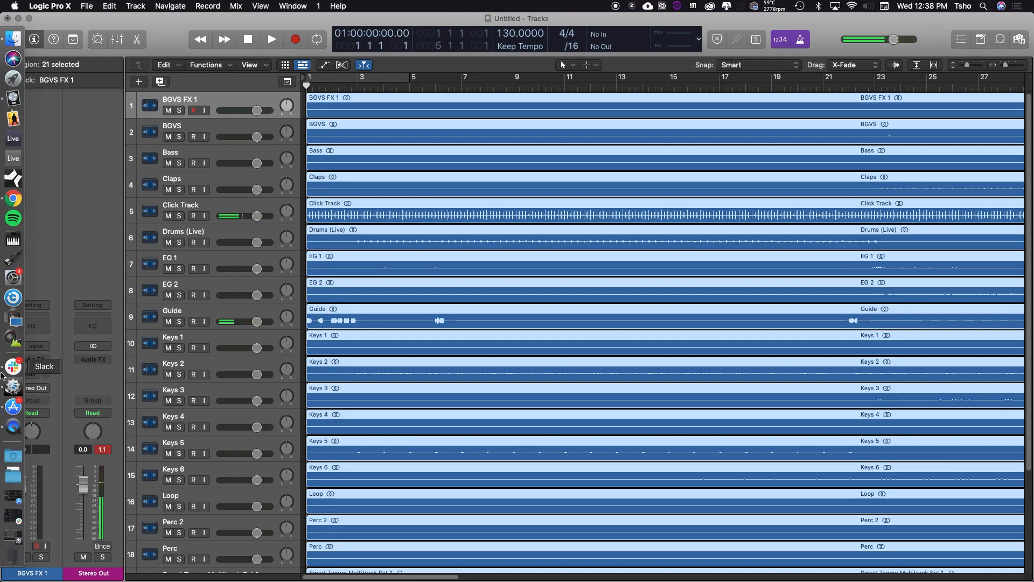
Check the audio mixer in iConnectivity iConfig, and return to Logic Pro X to set the audio output device to iConnectAUDIO4+
left_click(13, 386)
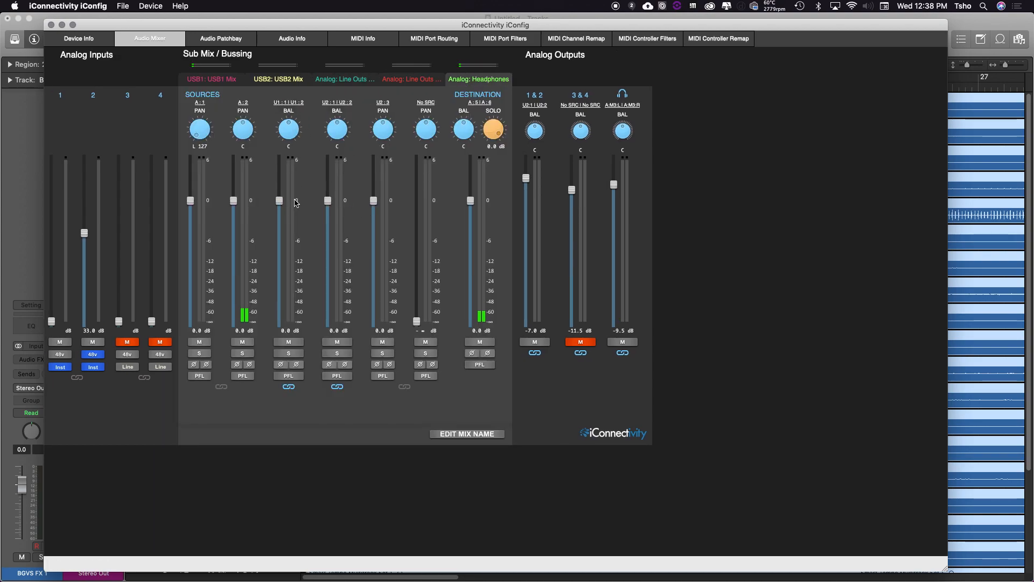
left_click(22, 169)
left_click(57, 6)
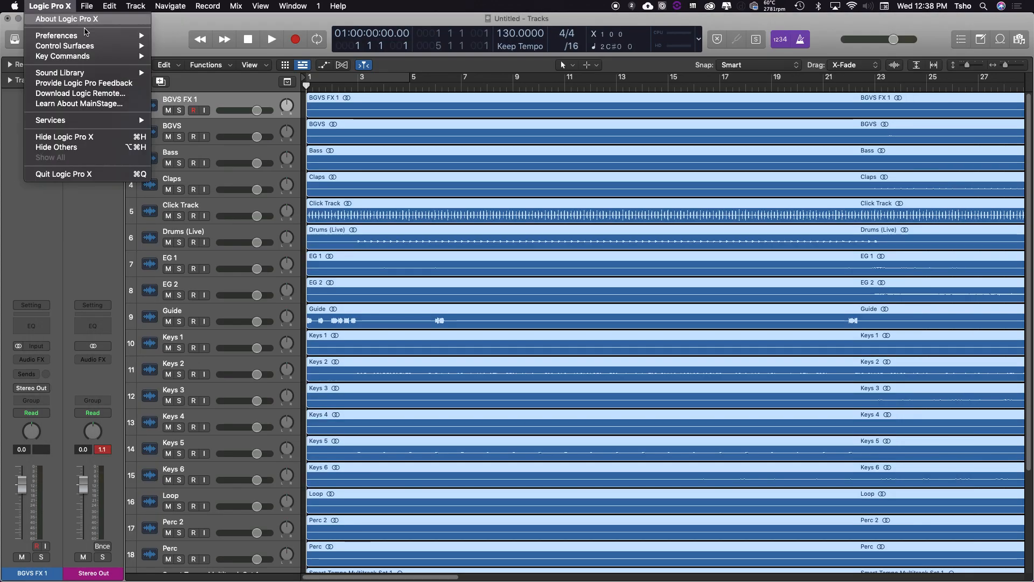
mouse_move(83, 36)
left_click(175, 46)
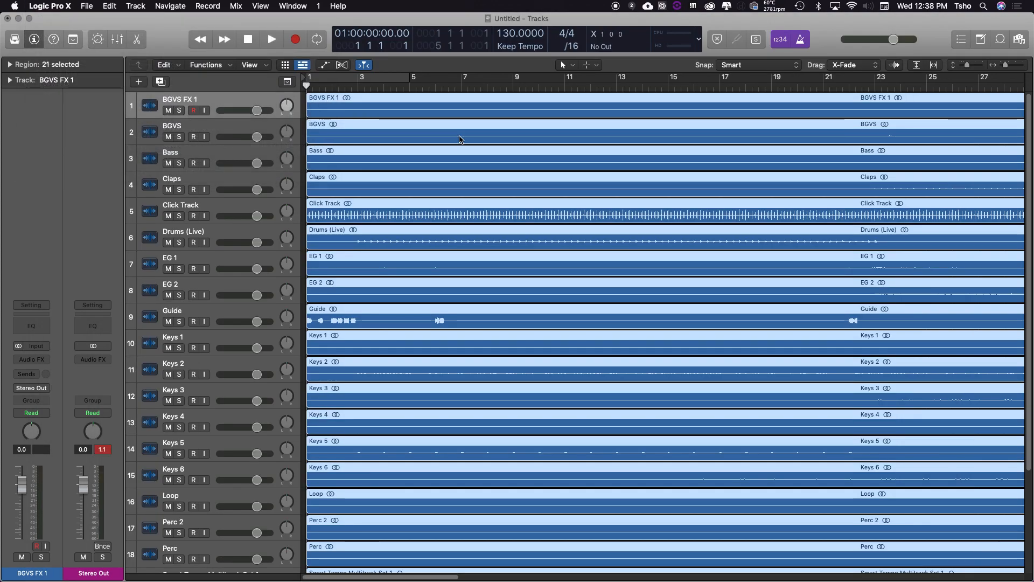
left_click(368, 305)
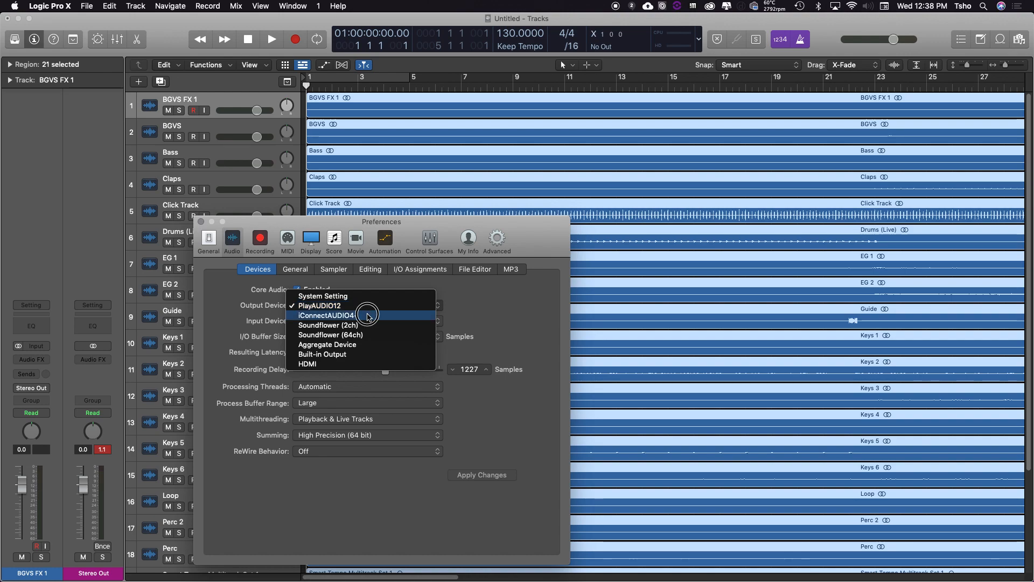
left_click(368, 316)
left_click(467, 474)
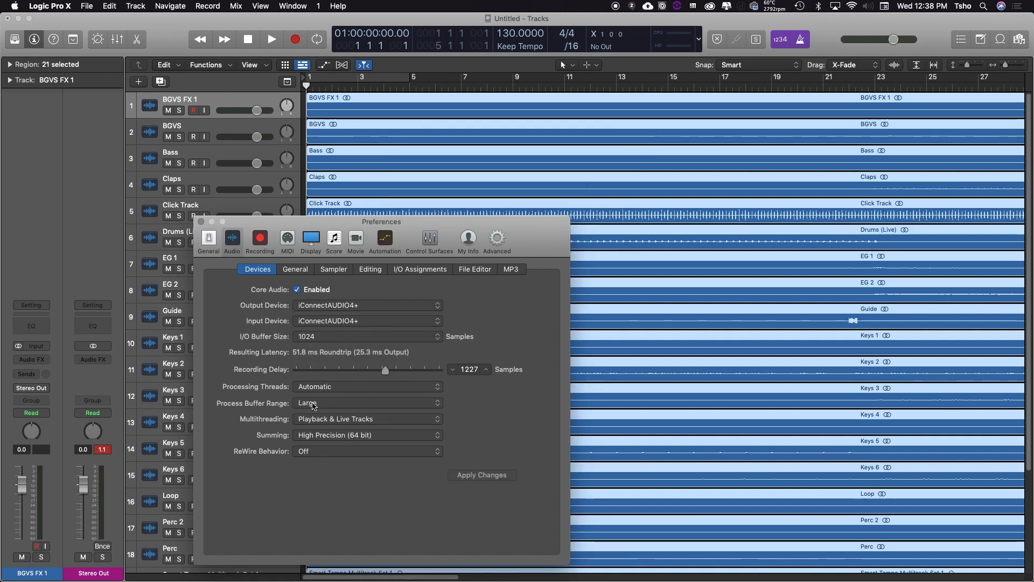
left_click(200, 222)
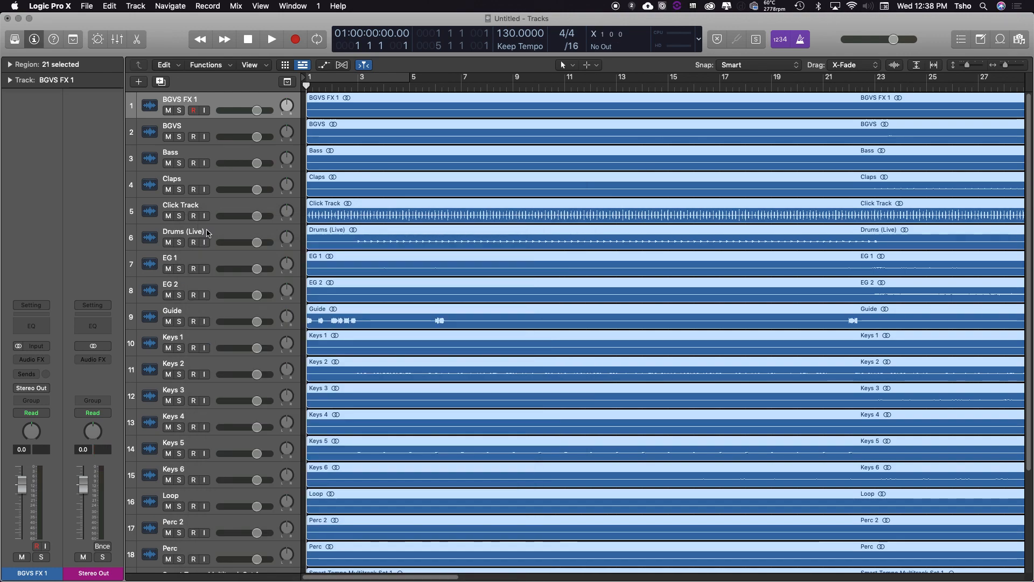
Play the song's opening to find the end of the count-in, and place the playhead at bar 3
key("space")
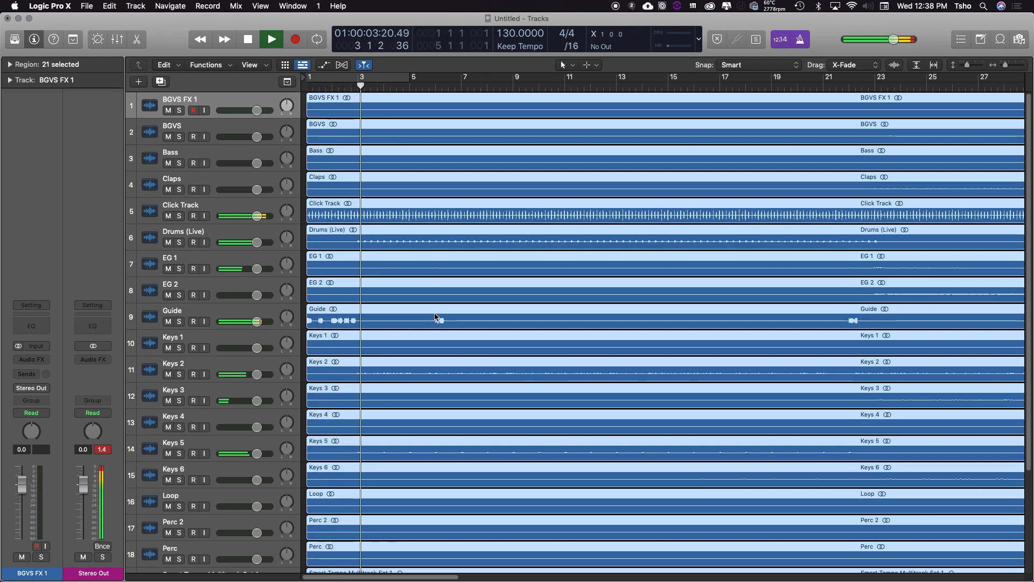
key("space")
left_click_drag(377, 86, 358, 86)
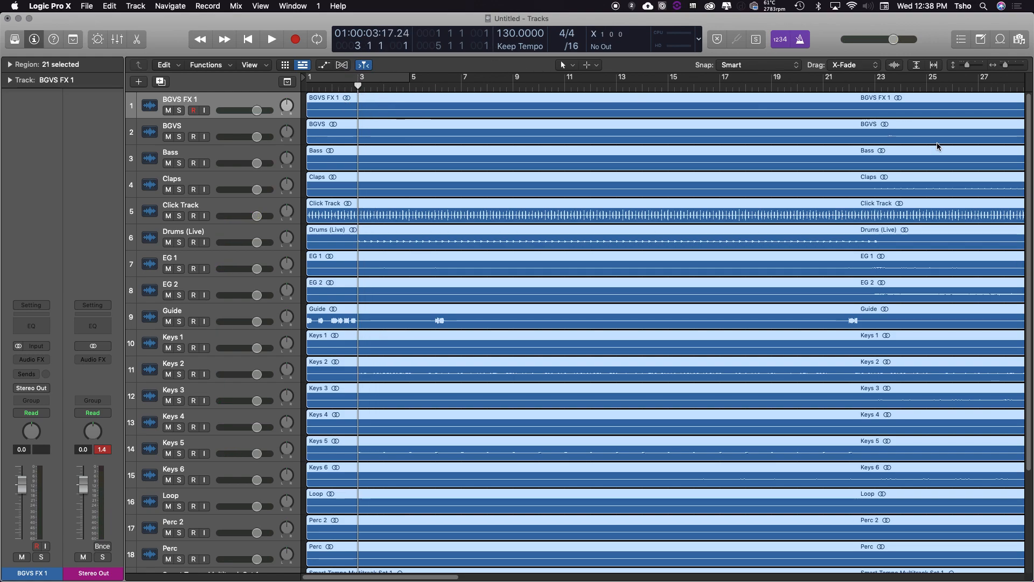
Reduce the track height so all tracks fit in view, and move the Guide track above all the others
left_click_drag(967, 66, 961, 69)
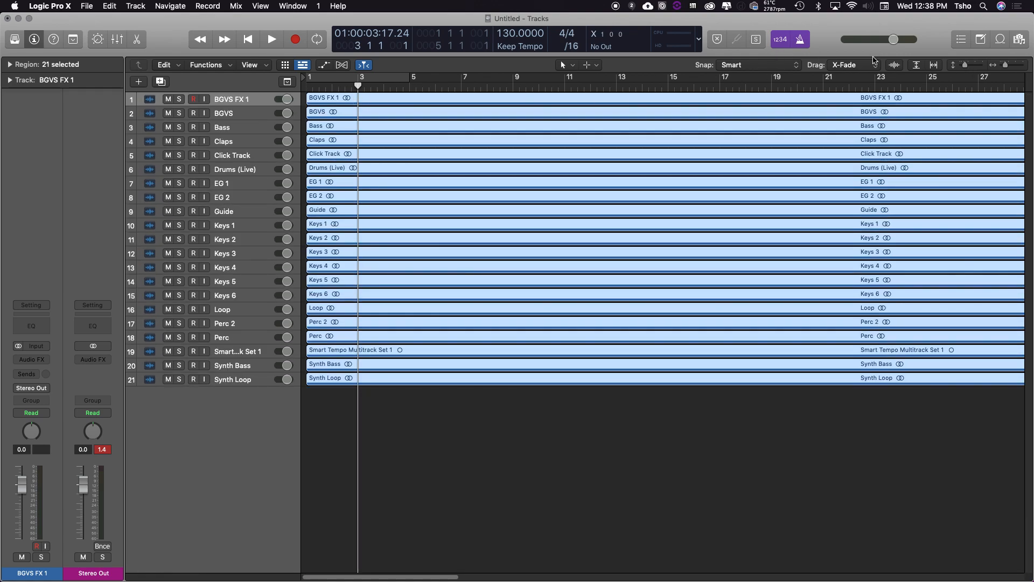
left_click_drag(964, 68, 968, 65)
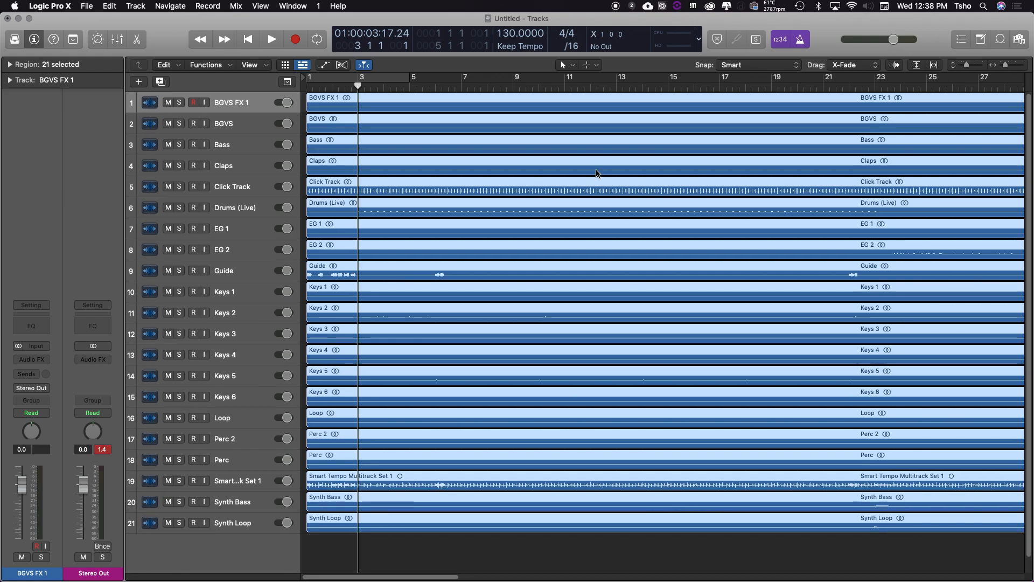
left_click_drag(223, 273, 233, 104)
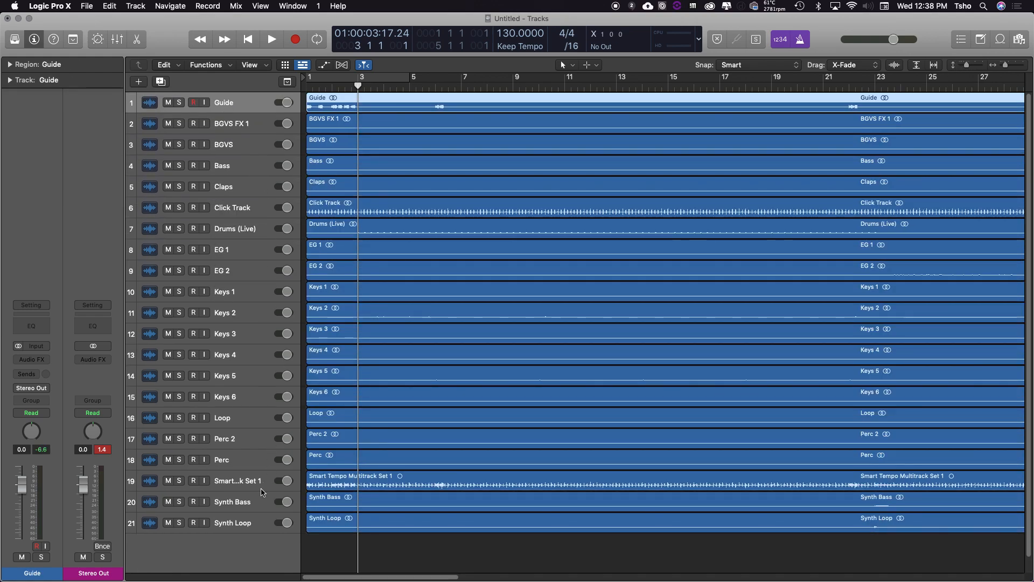
Select all regions, set the alternate tool to the Scissors Tool, and split the regions at bar 3
key("super+a")
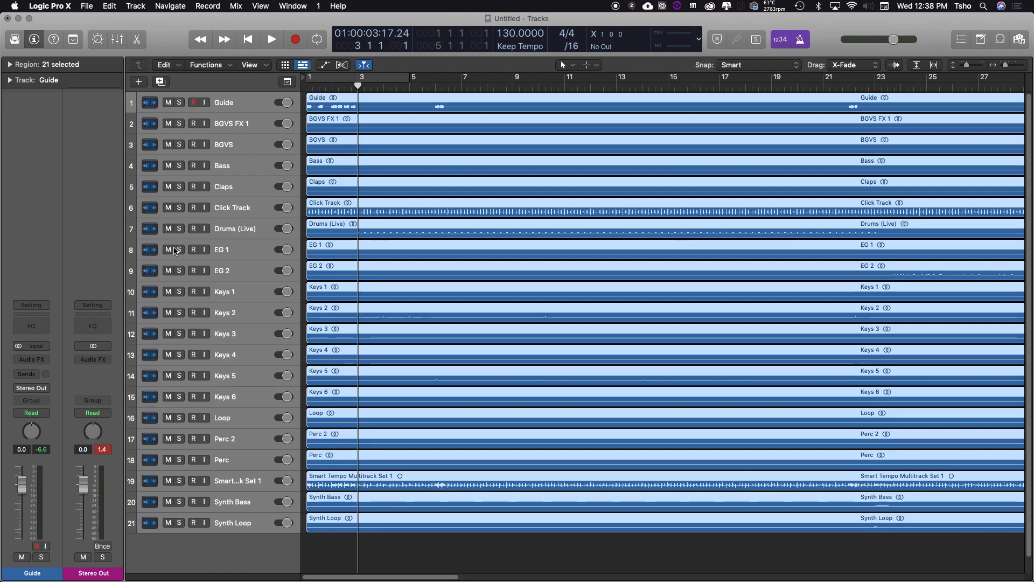
left_click(10, 64)
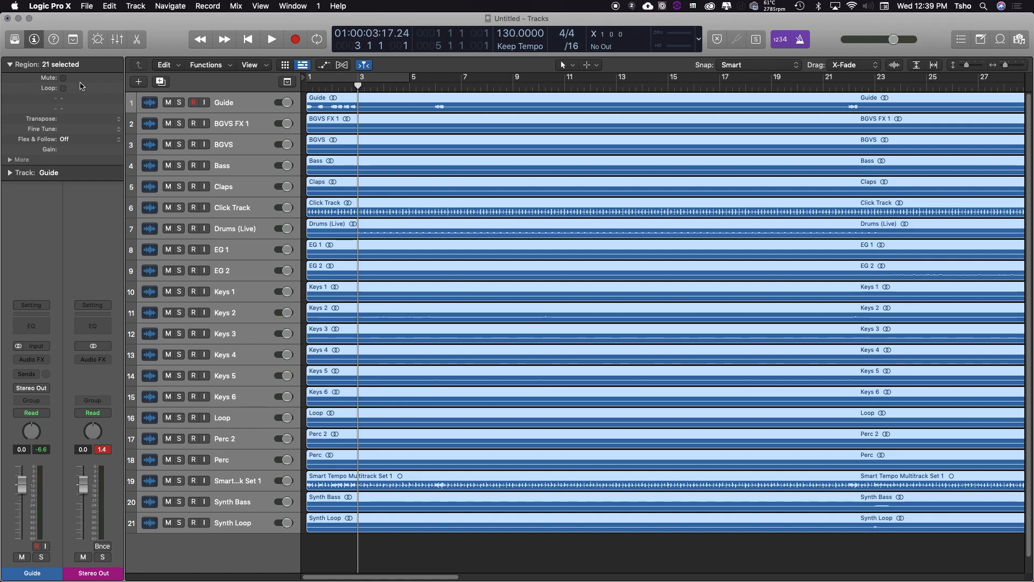
left_click(31, 40)
left_click(31, 39)
left_click_drag(378, 576, 160, 559)
left_click(594, 65)
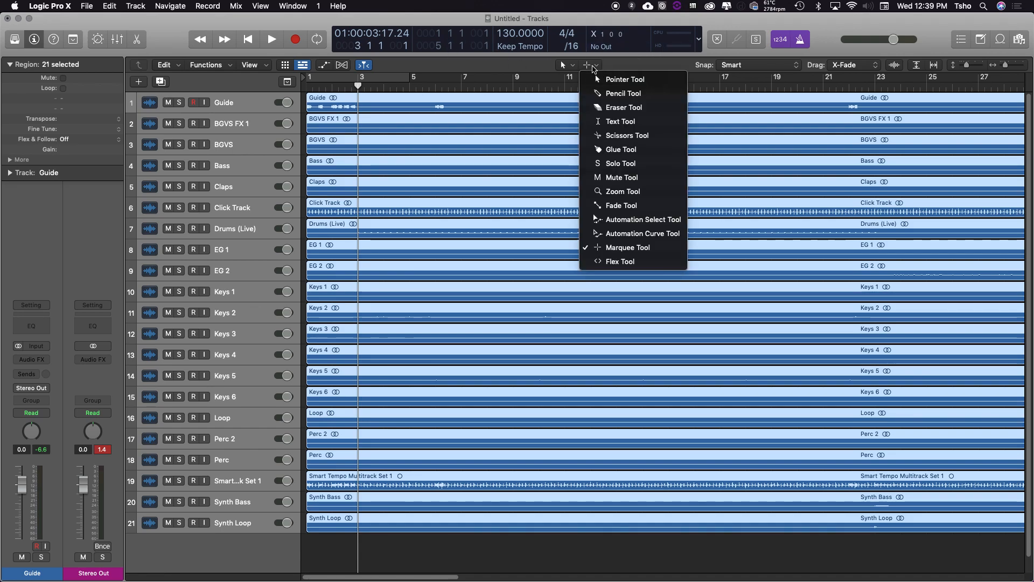
left_click(619, 136)
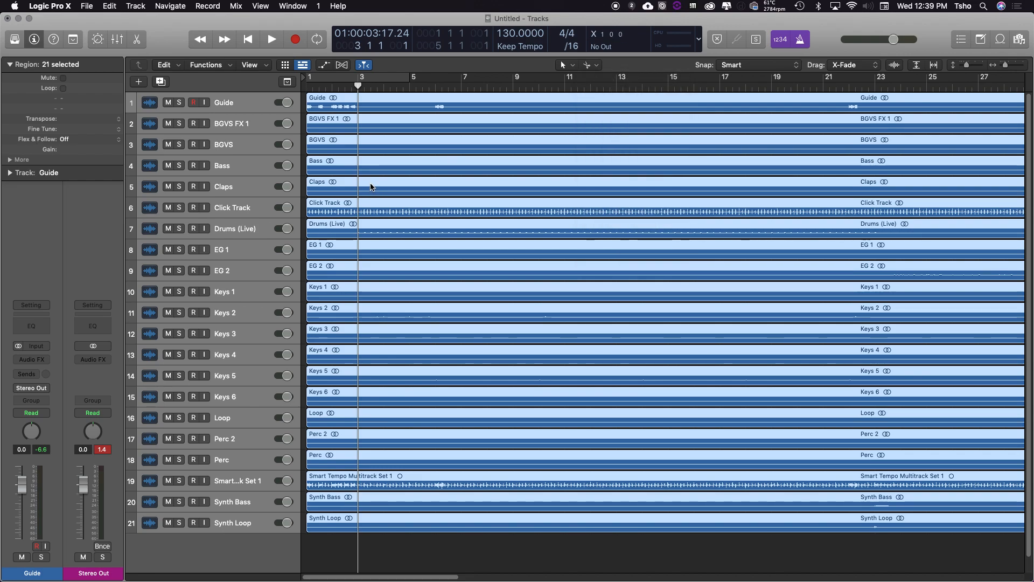
left_click(359, 108)
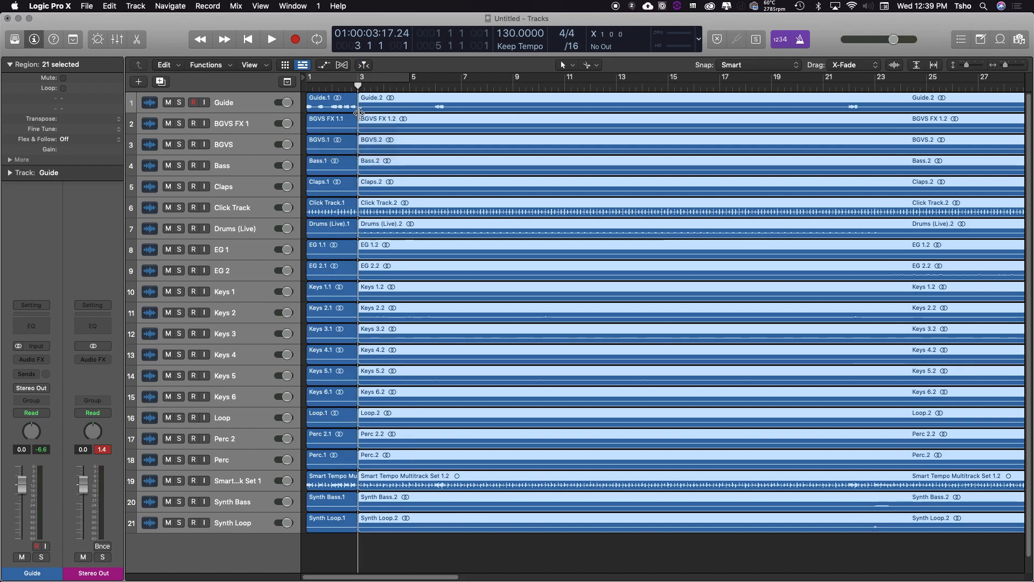
Move the playhead to bar 7 and split the selected regions on all tracks there
left_click_drag(358, 87, 461, 99)
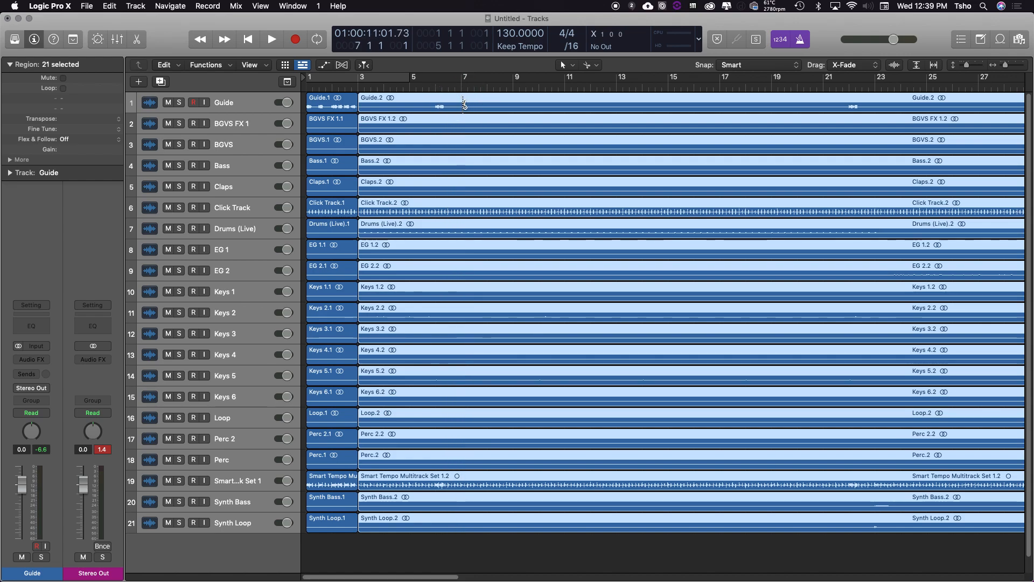
left_click(462, 102)
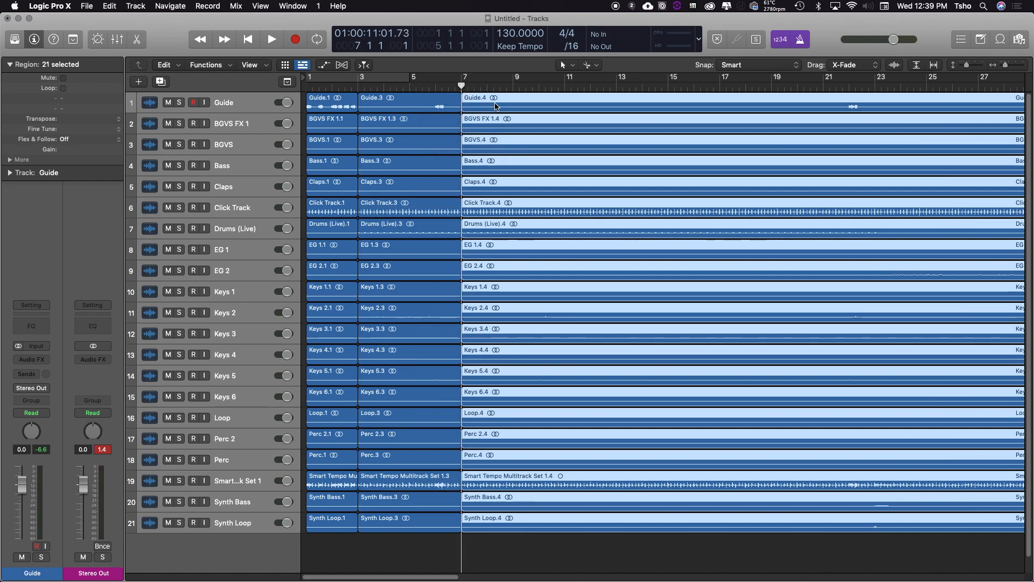
Split the selected regions on all tracks at bar 23 and again at bar 39
left_click_drag(461, 81, 875, 130)
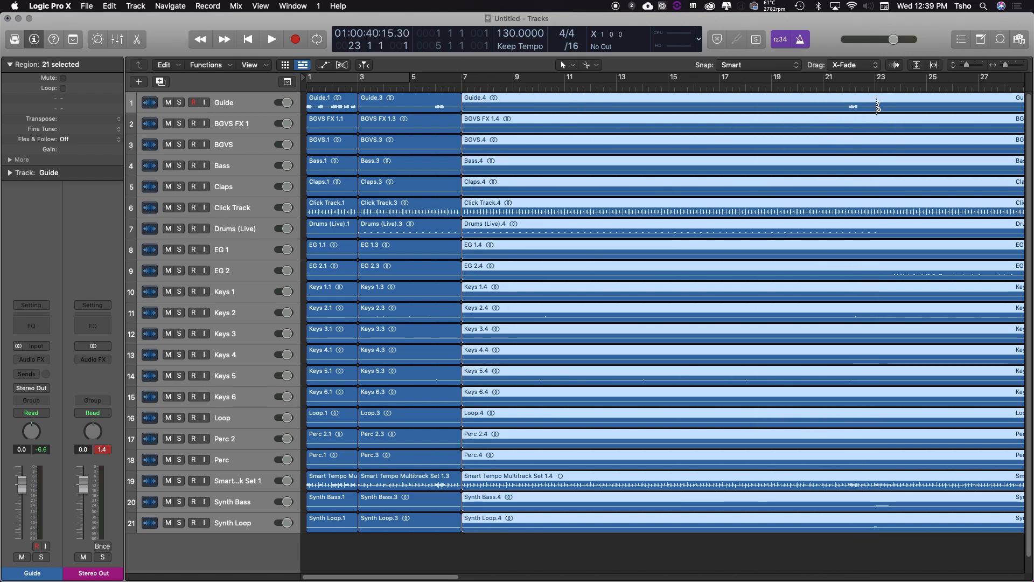
left_click(878, 106)
left_click_drag(1005, 64, 1002, 66)
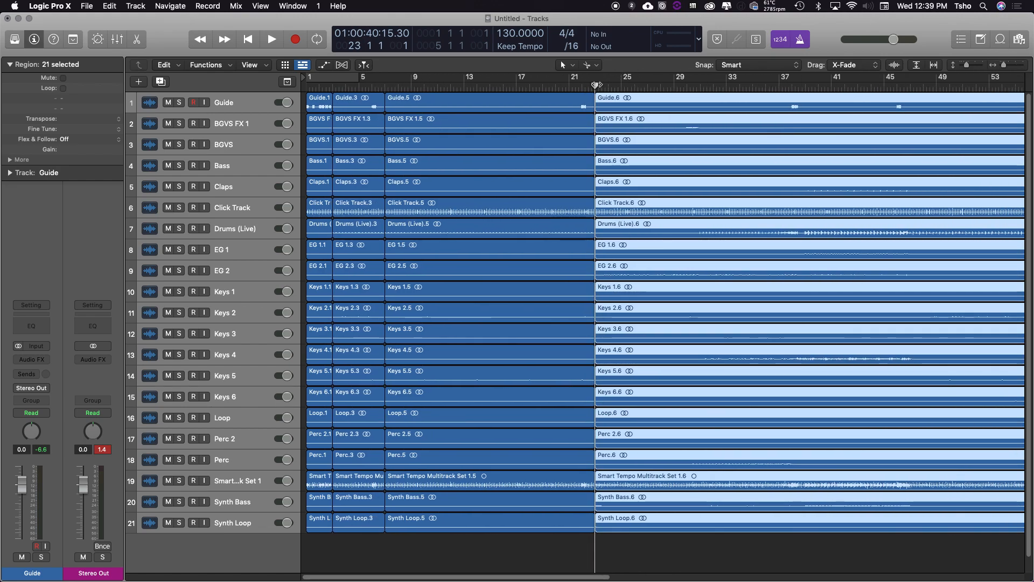
left_click_drag(597, 85, 805, 88)
key("super+t")
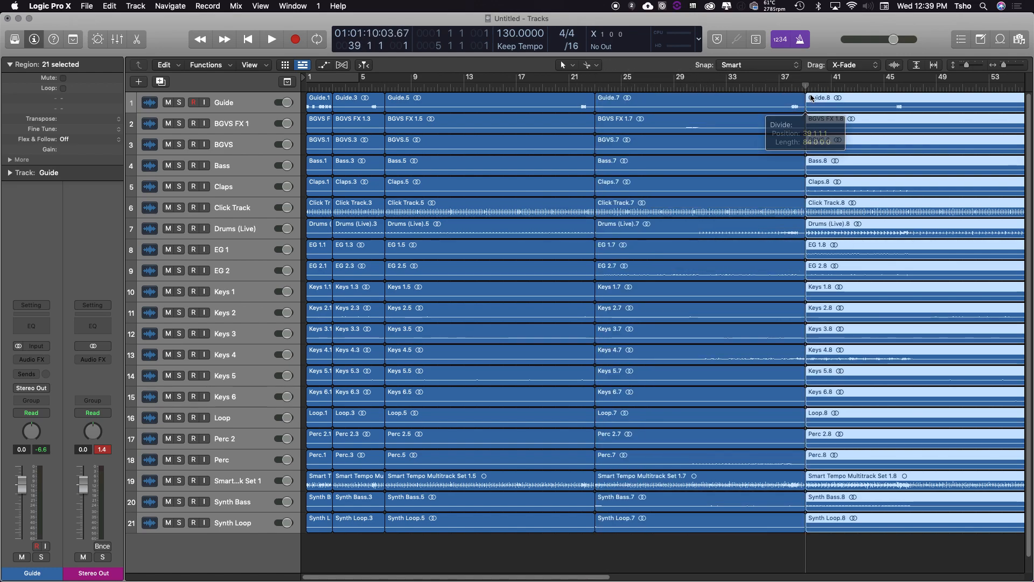
Play the transitions around bars 23 and 39 to check both section splits
left_click(580, 85)
key("space")
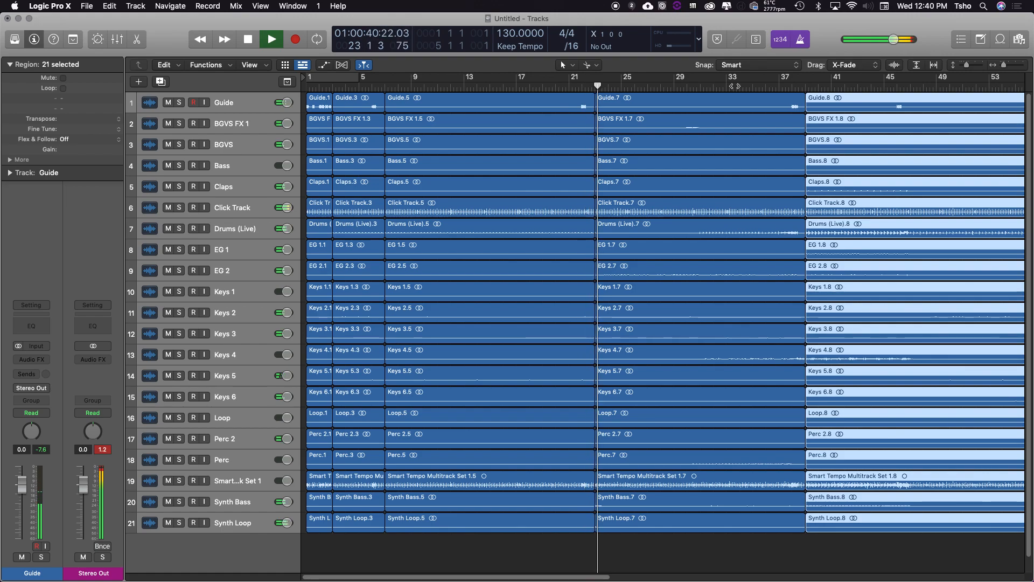
left_click(793, 86)
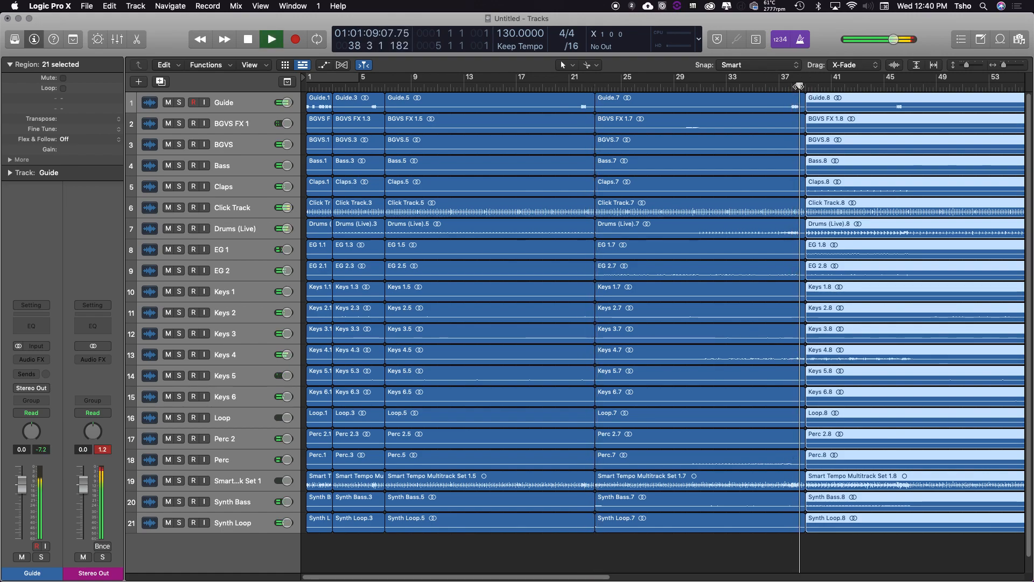
key("space")
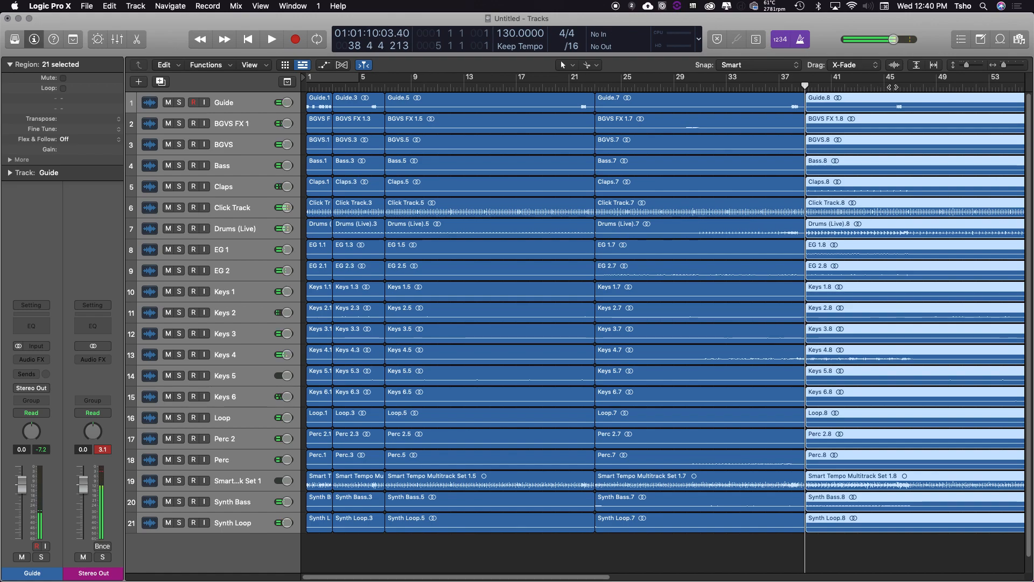
Move the playhead to bar 47 and split the selected regions on all tracks there
left_click(893, 87)
left_click_drag(903, 85, 914, 83)
left_click(912, 102, "super")
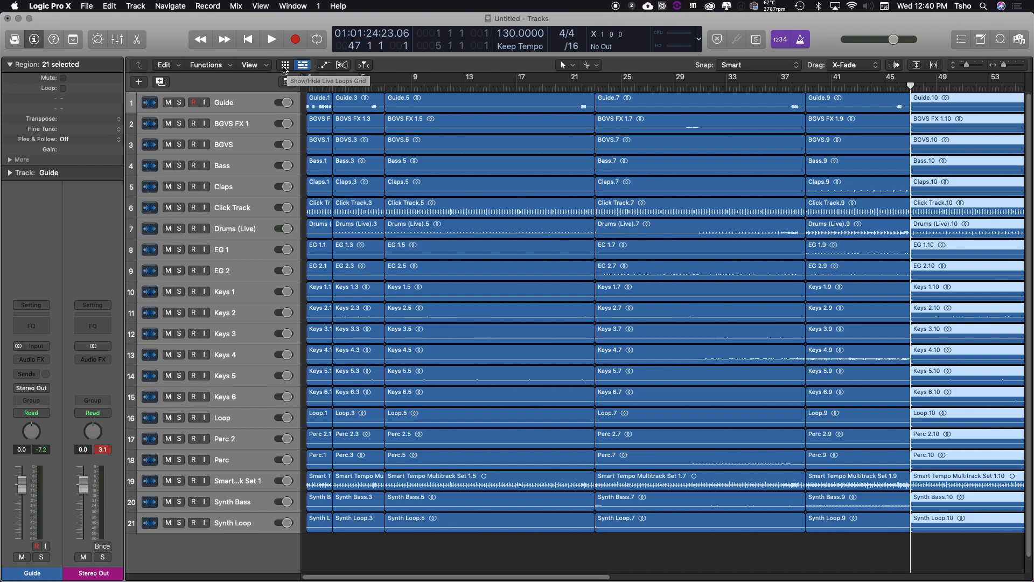
Show the Live Loops grid and copy all tracks' regions from bars 1 to 3 into scene 1, each on its own track
left_click(285, 65)
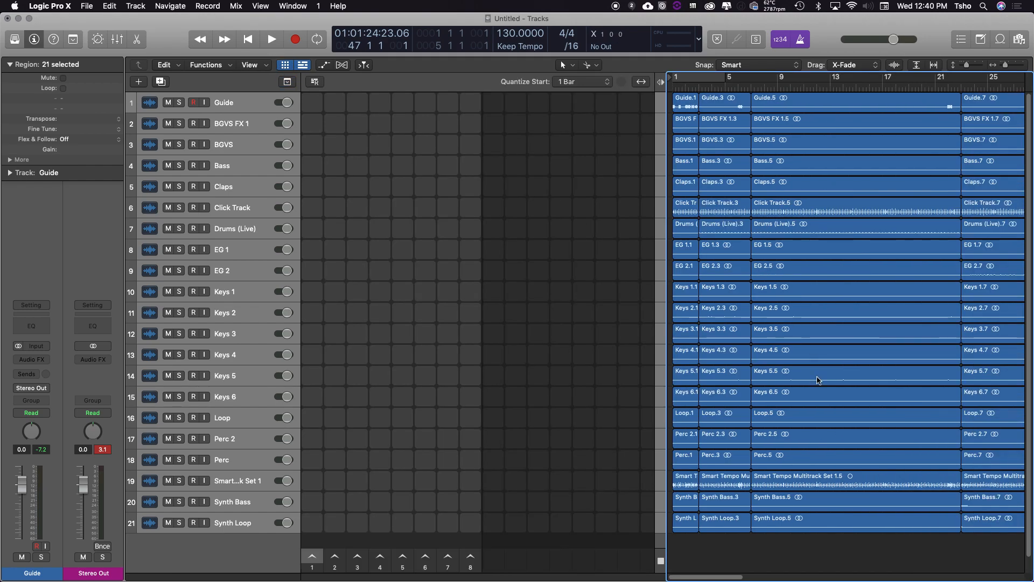
left_click_drag(687, 546, 677, 108)
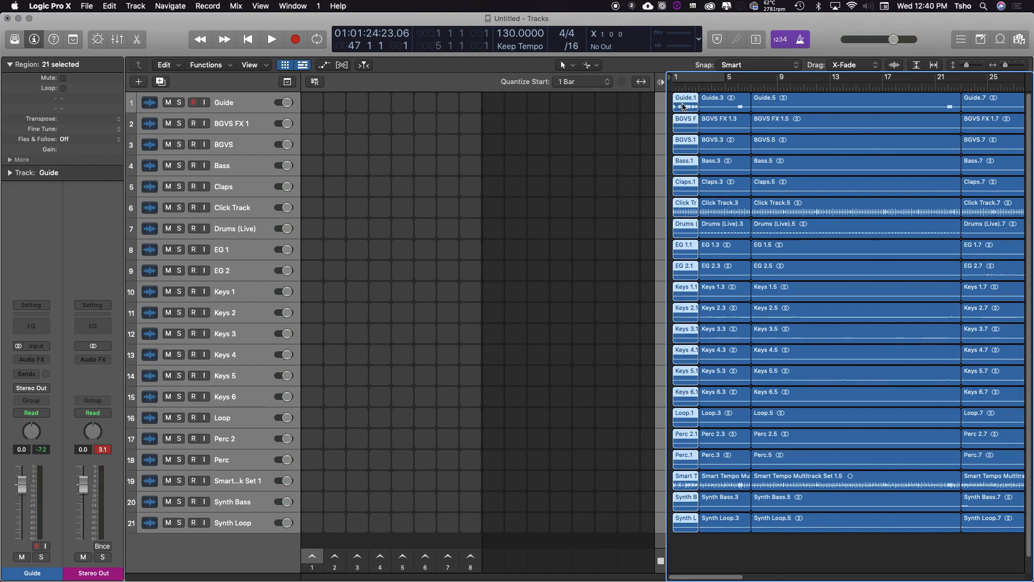
left_click_drag(681, 106, 311, 106)
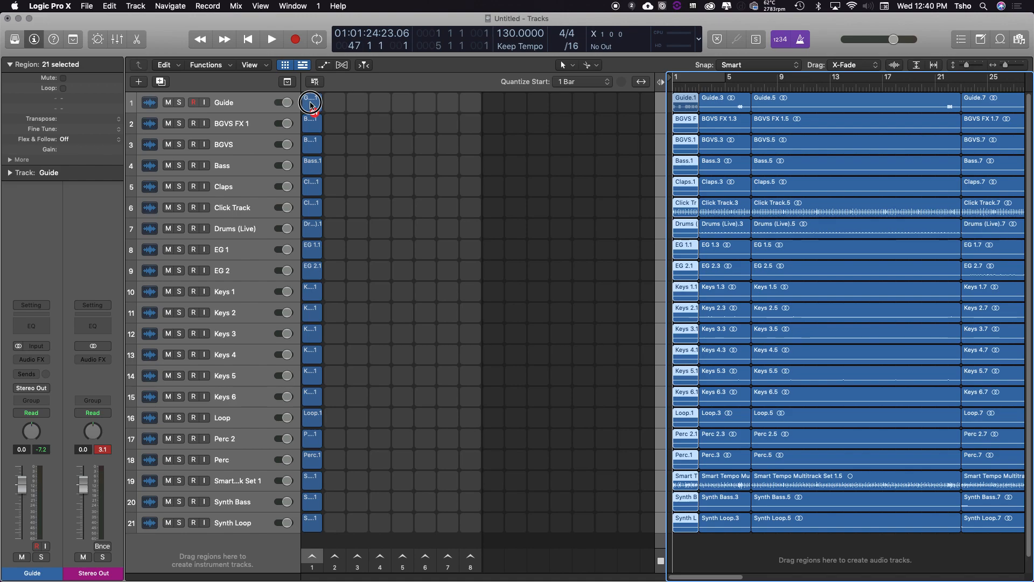
key("super")
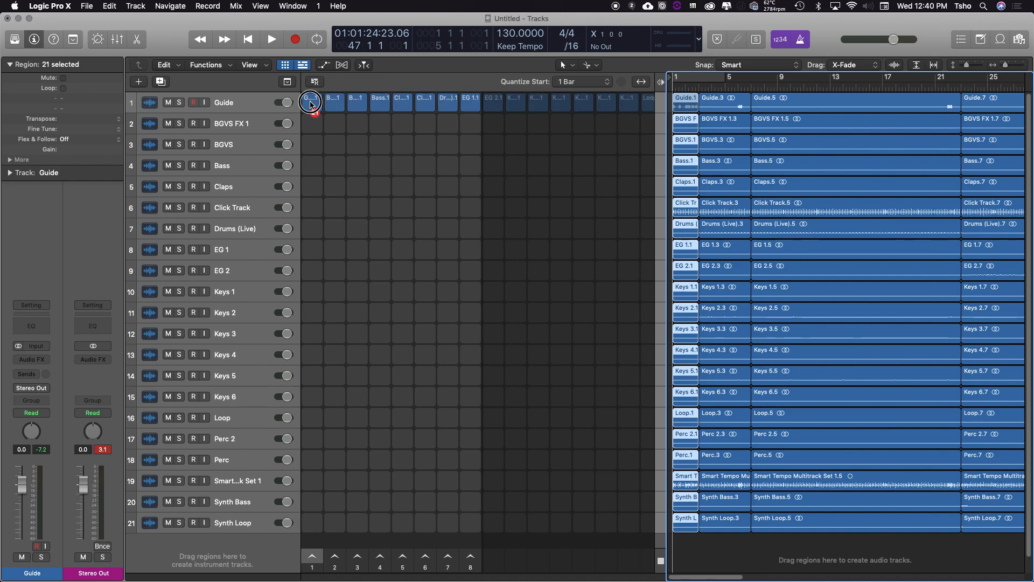
key("super")
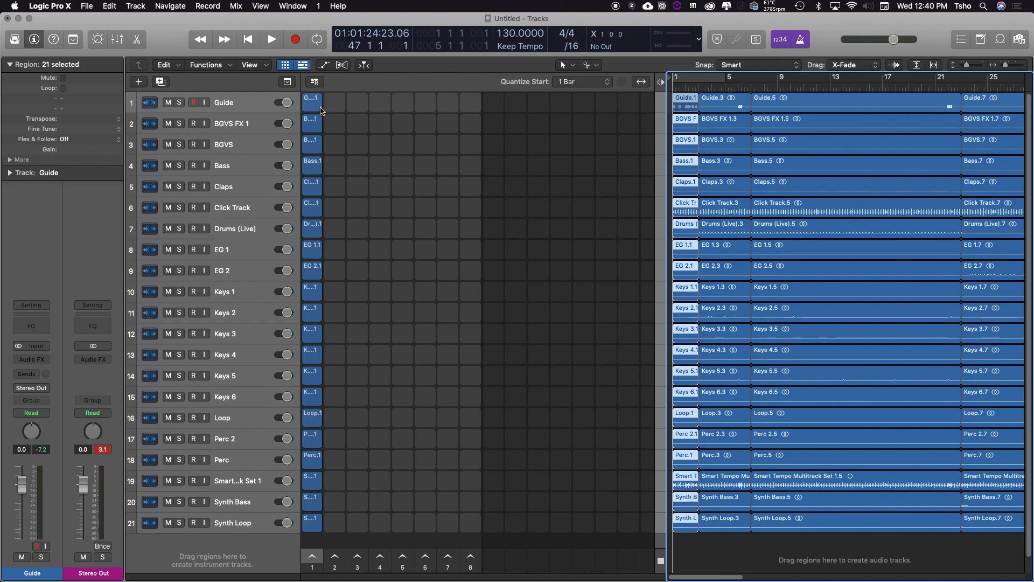
left_click_drag(321, 111, 320, 111)
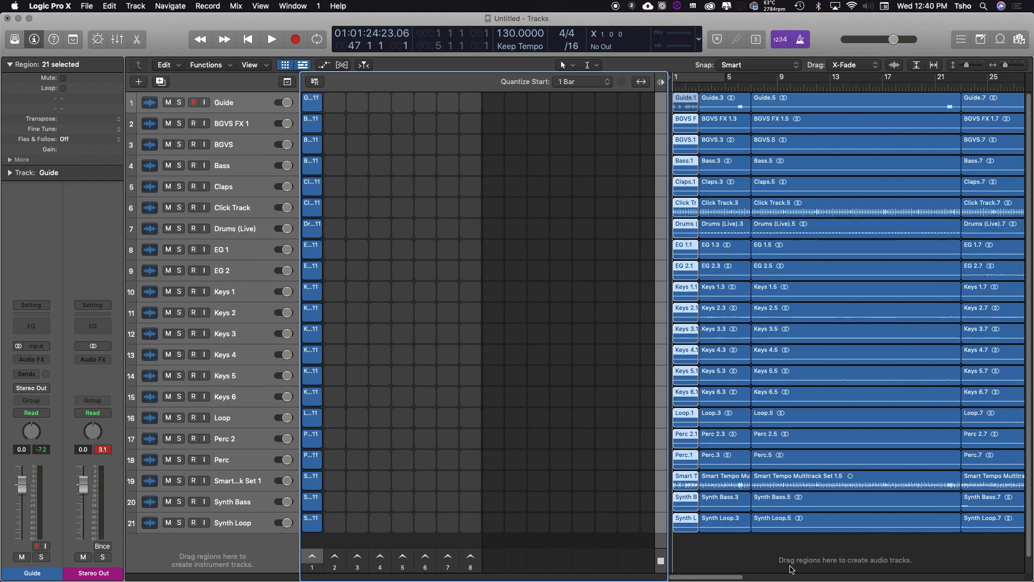
Copy all tracks' regions from bars 3 to 7 into scene 2 and those from bars 7 to 23 into scene 3
left_click_drag(738, 554, 728, 107)
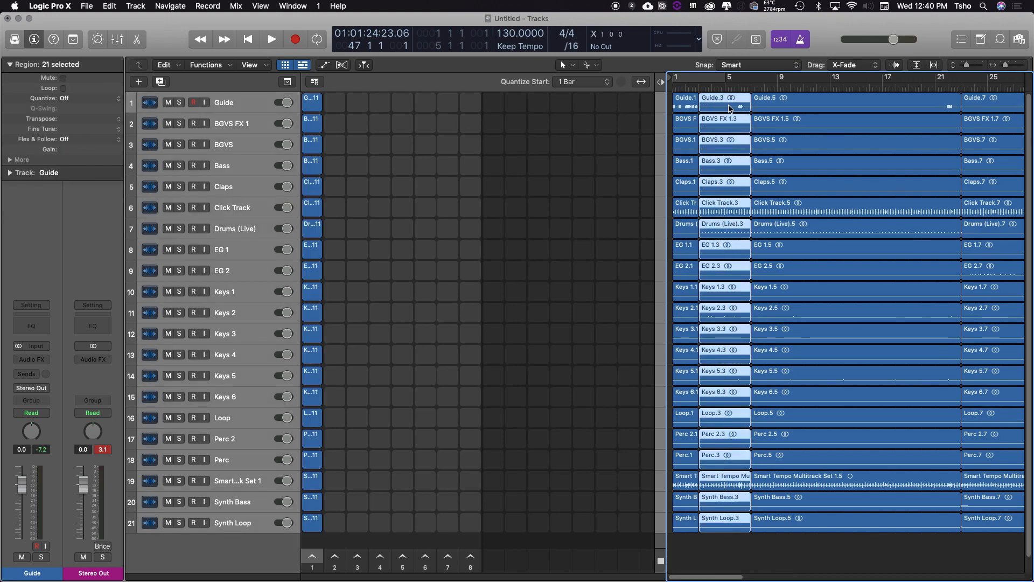
left_click_drag(730, 107, 342, 104)
left_click_drag(829, 556, 355, 103)
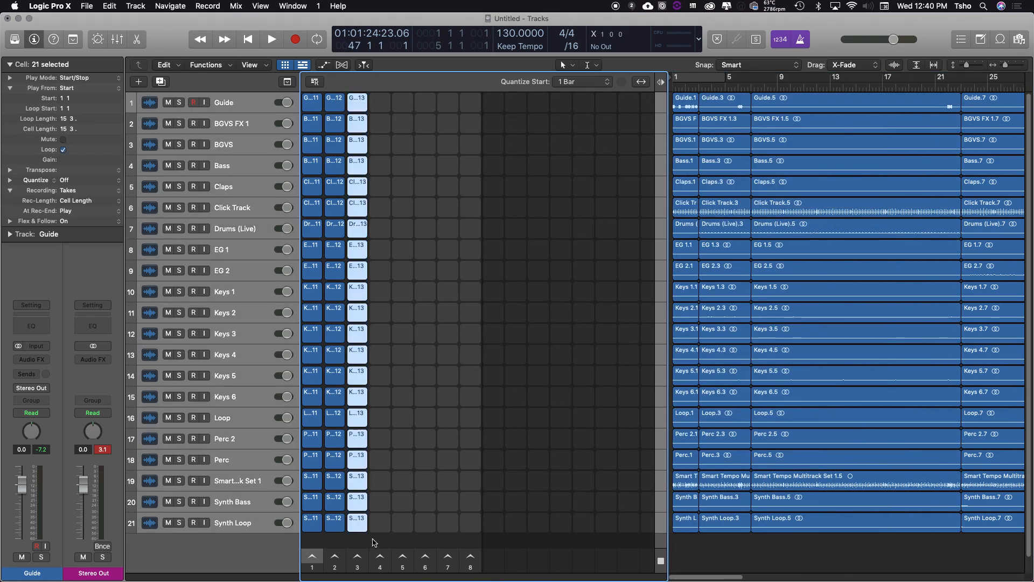
Copy all tracks' regions from bars 23 to 39 into scene 4 and those from bars 39 to 47 into scene 5
left_click_drag(709, 577, 387, 104)
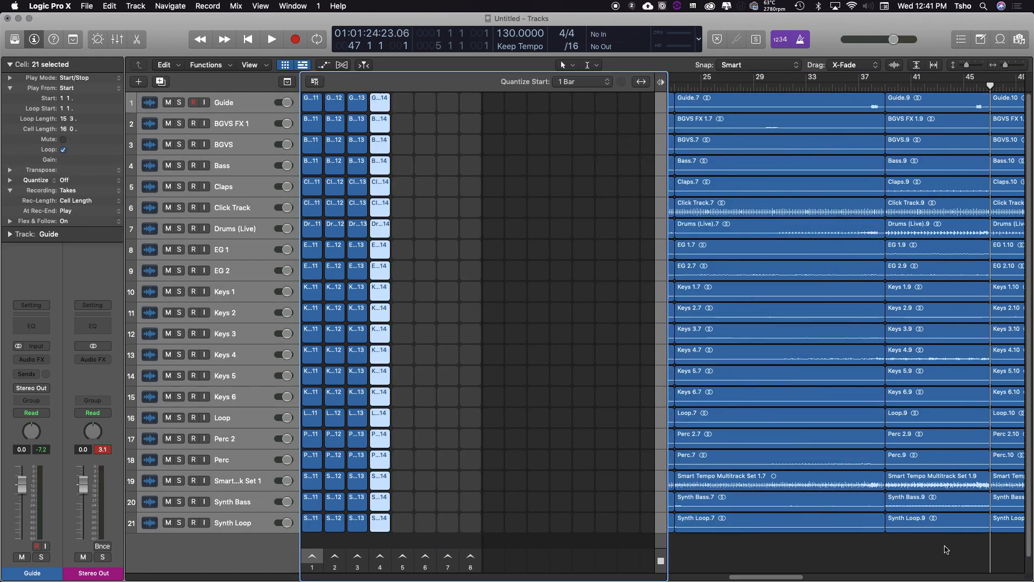
left_click_drag(951, 551, 930, 105)
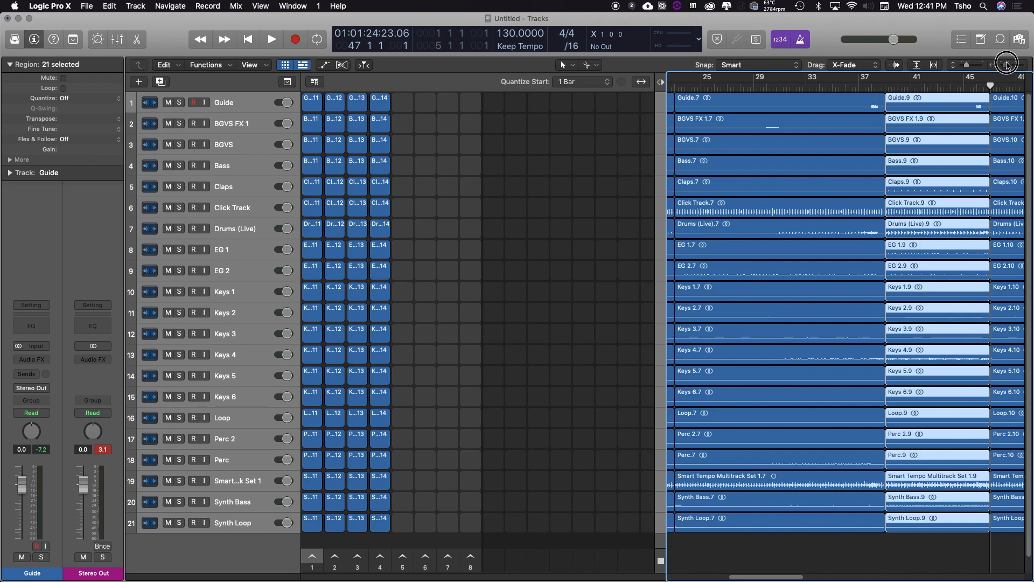
left_click_drag(1007, 65, 1004, 64)
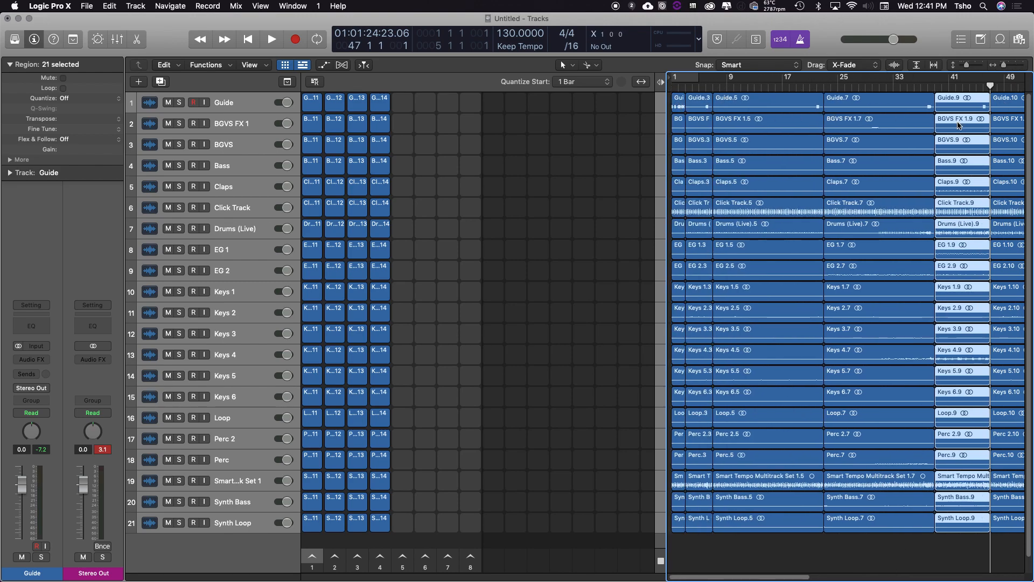
left_click_drag(925, 101, 408, 103)
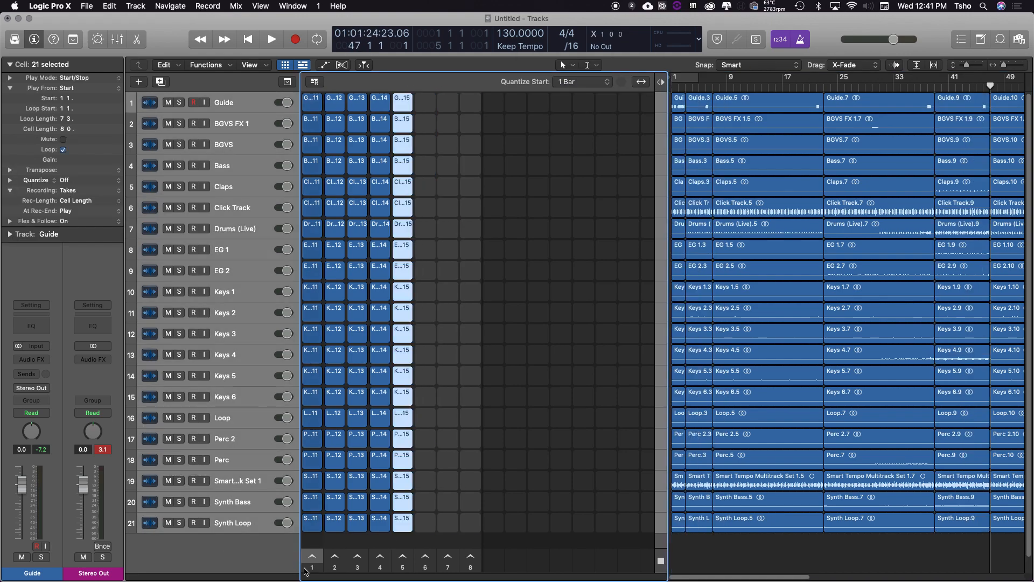
Rename scene 1 of the Live Loops grid as COUNT
right_click(315, 570)
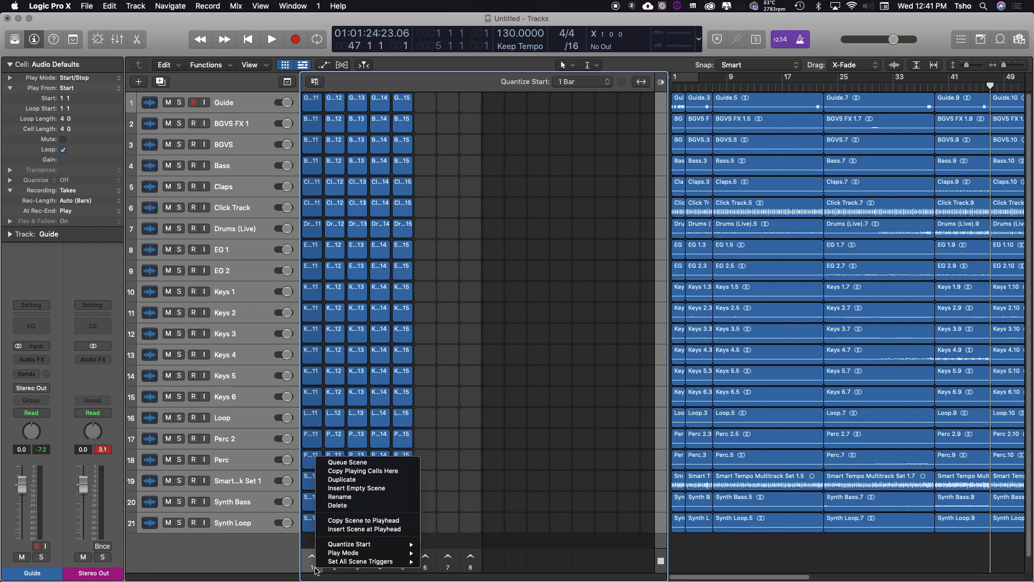
left_click(362, 501)
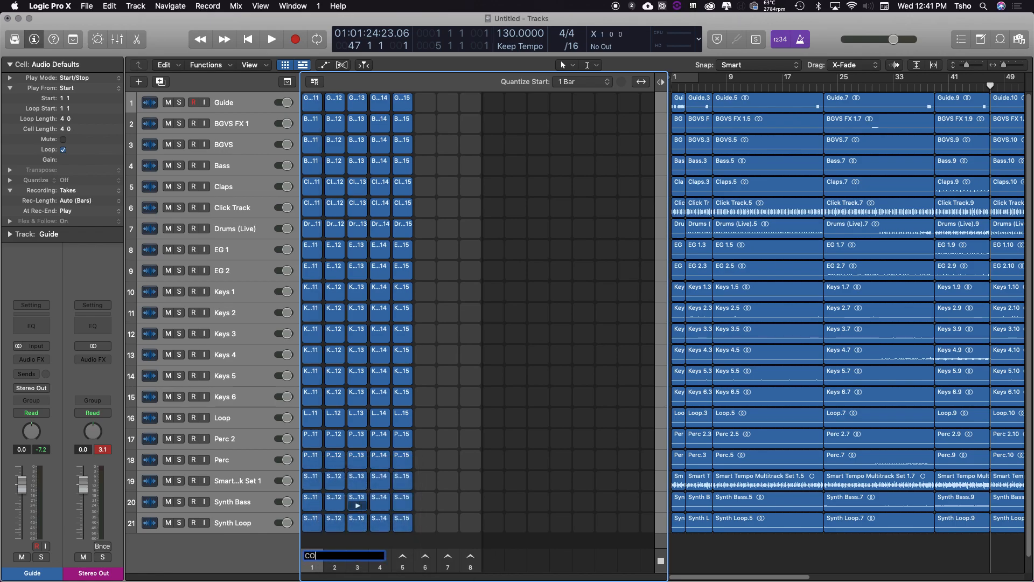
key("Return")
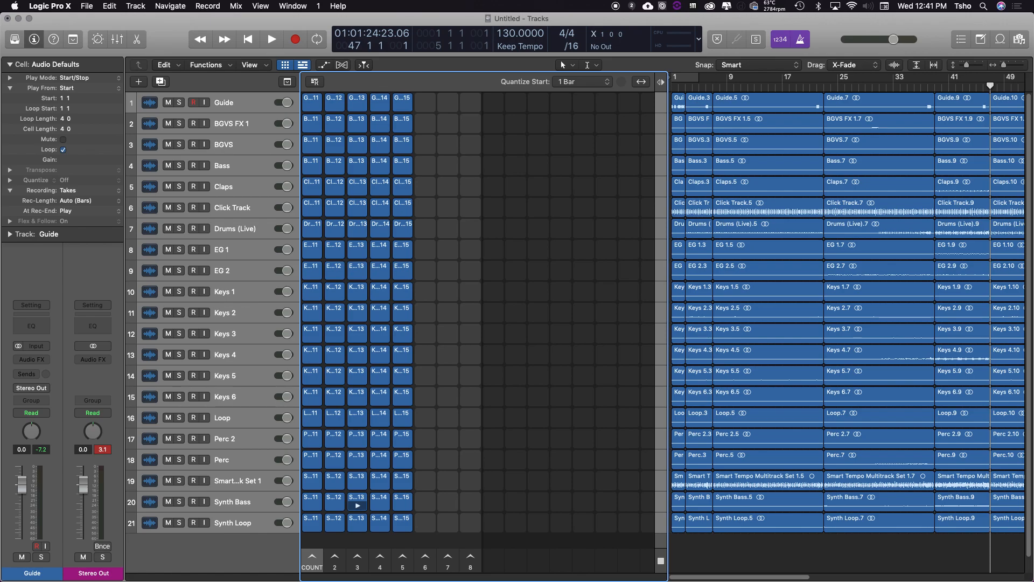
Widen the Live Loops grid cells and rename scene 2 as INTRO
left_click(641, 84)
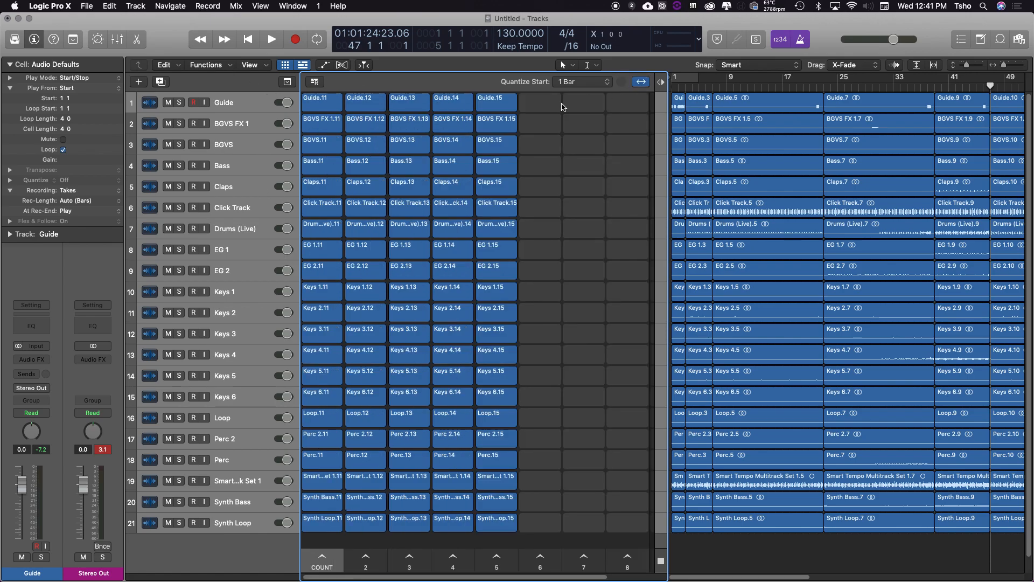
right_click(366, 563)
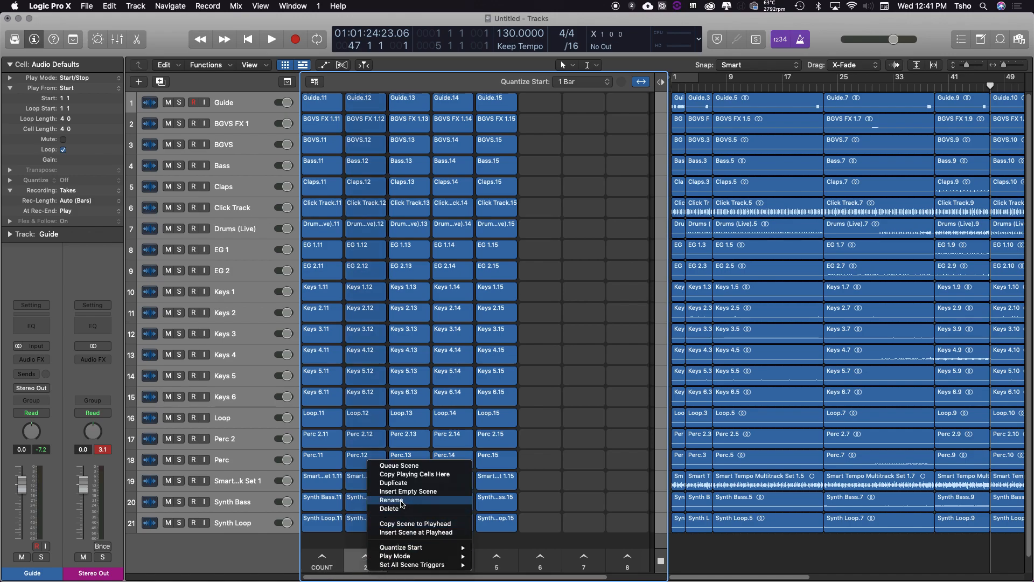
left_click(400, 501)
type("INTRO")
key("Return")
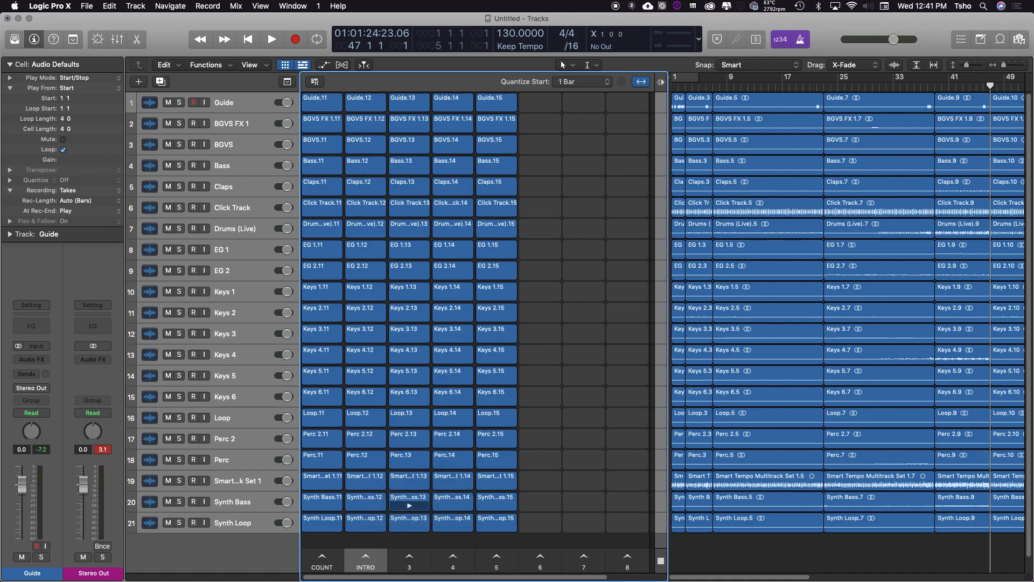
Rename scene 3 as VERSE 1 and scene 4 as CHORUS
right_click(409, 563)
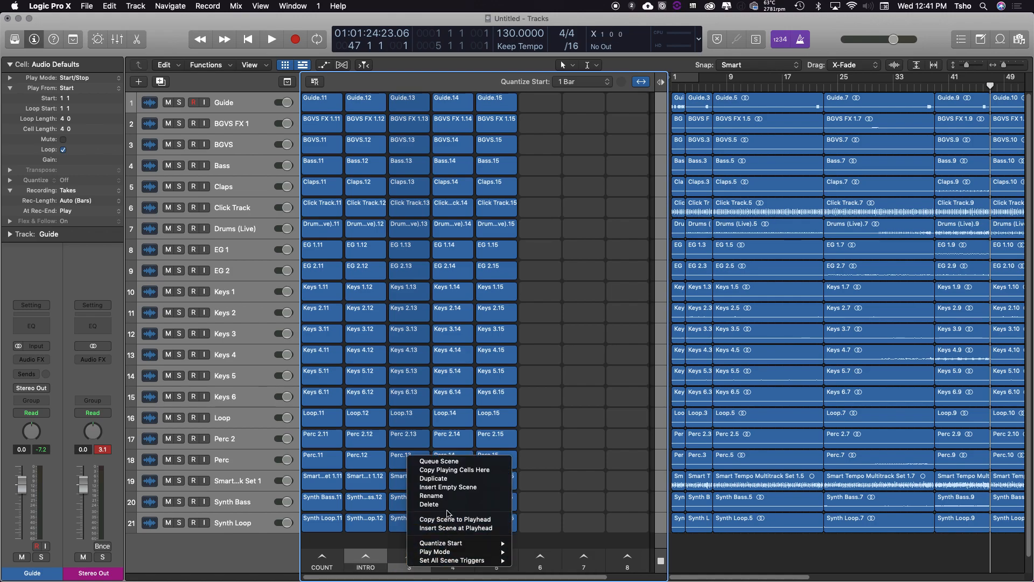
left_click(445, 502)
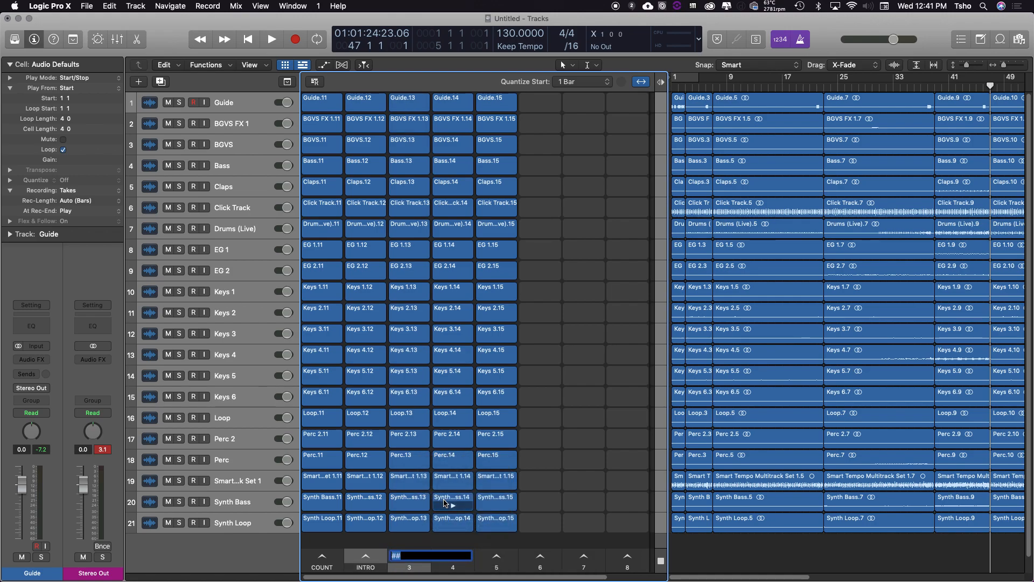
type("VERSE 1")
key("Return")
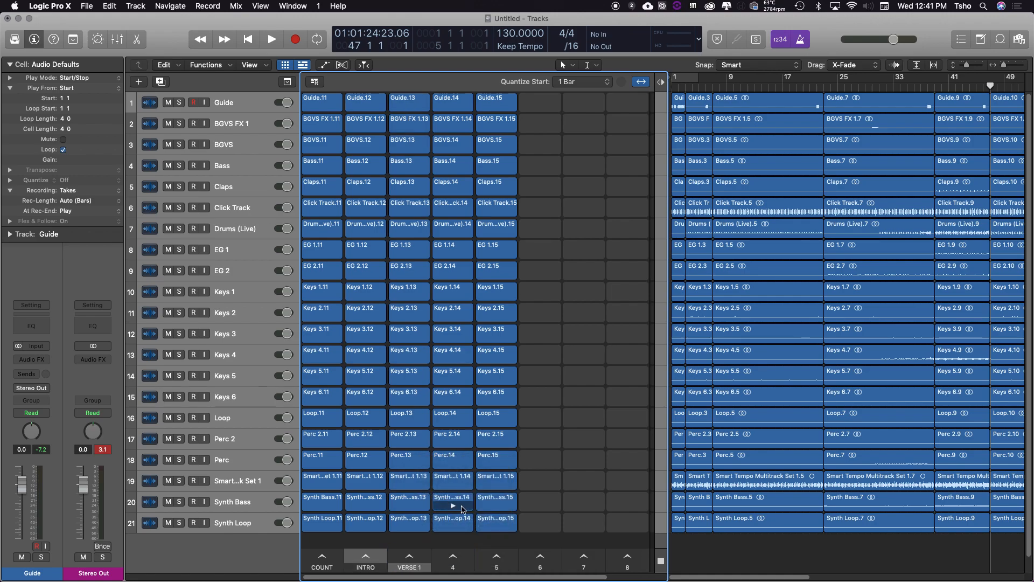
right_click(451, 563)
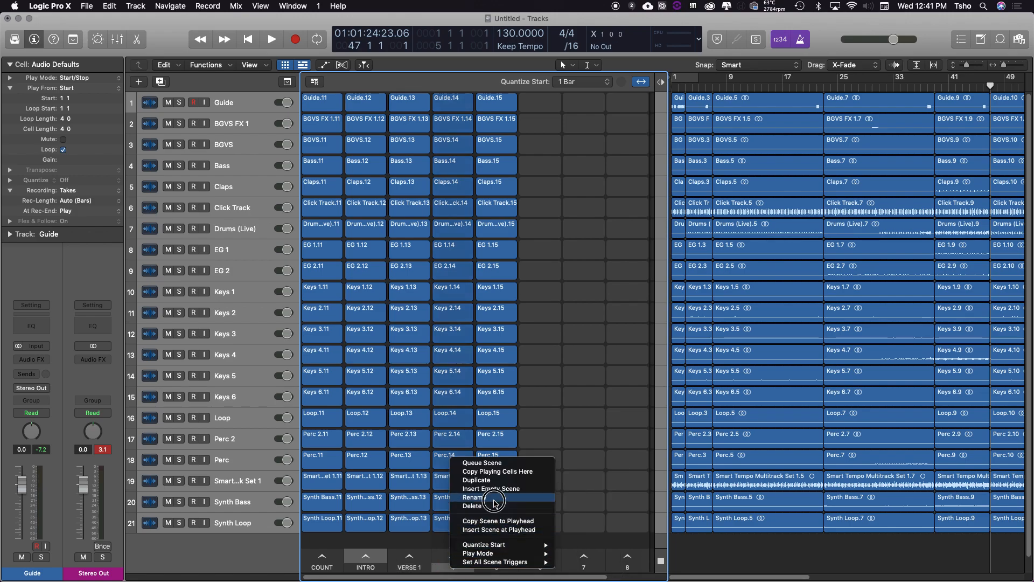
left_click(495, 503)
type("CHORU")
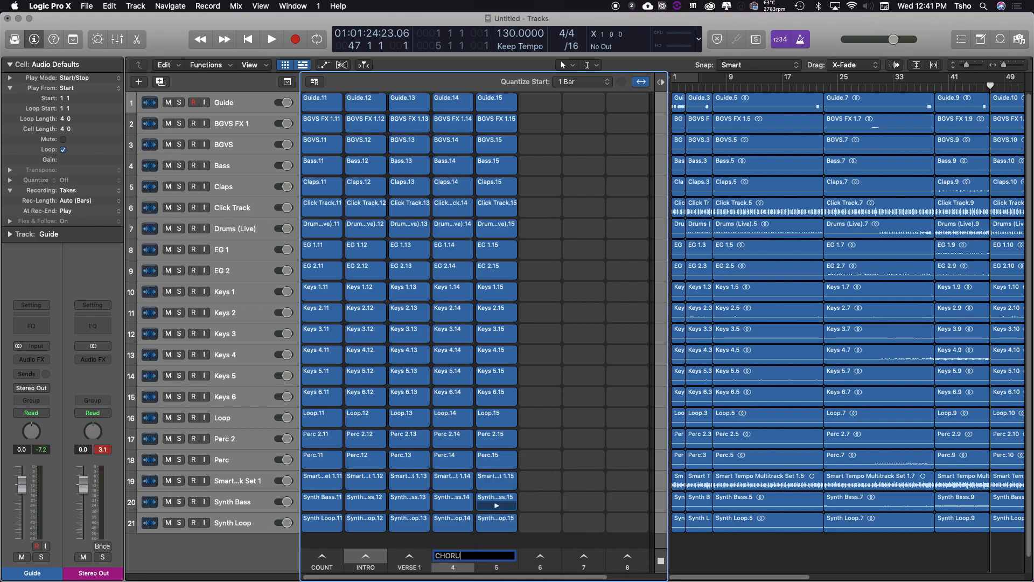
type("S")
key("Return")
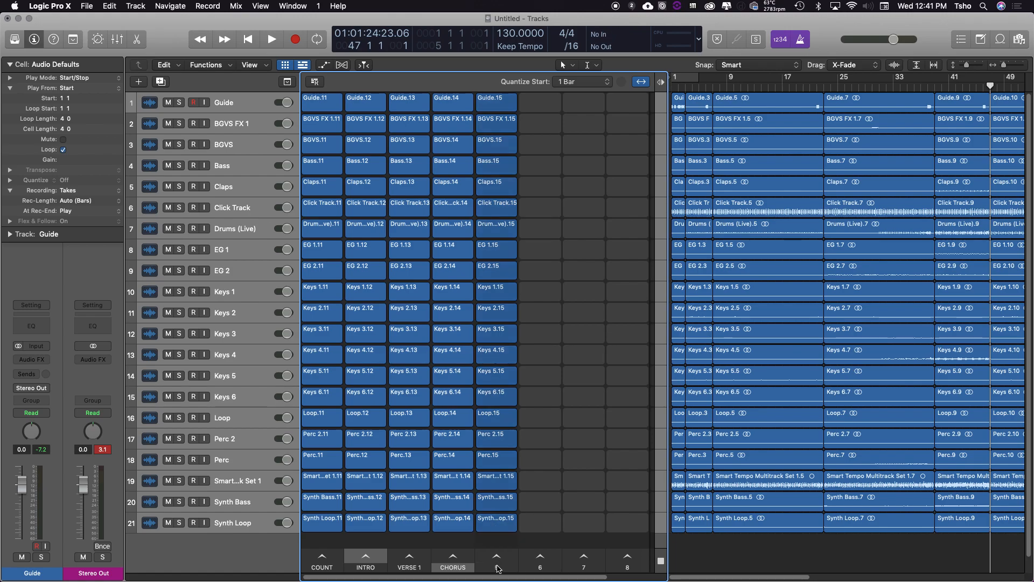
Rename scene 5 of the Live Loops grid as INSTRUMENT
right_click(498, 568)
mouse_move(541, 560)
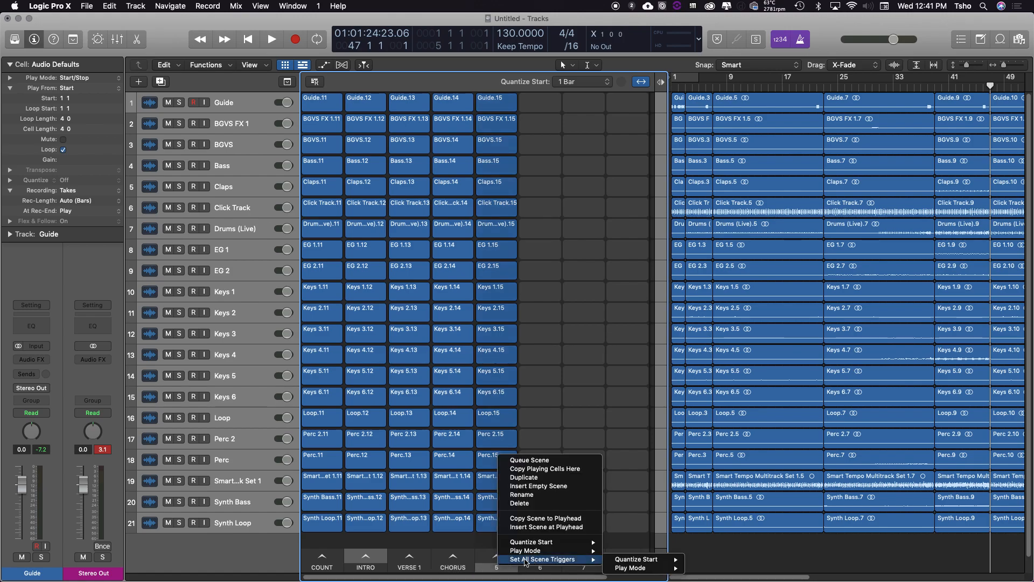
left_click(558, 496)
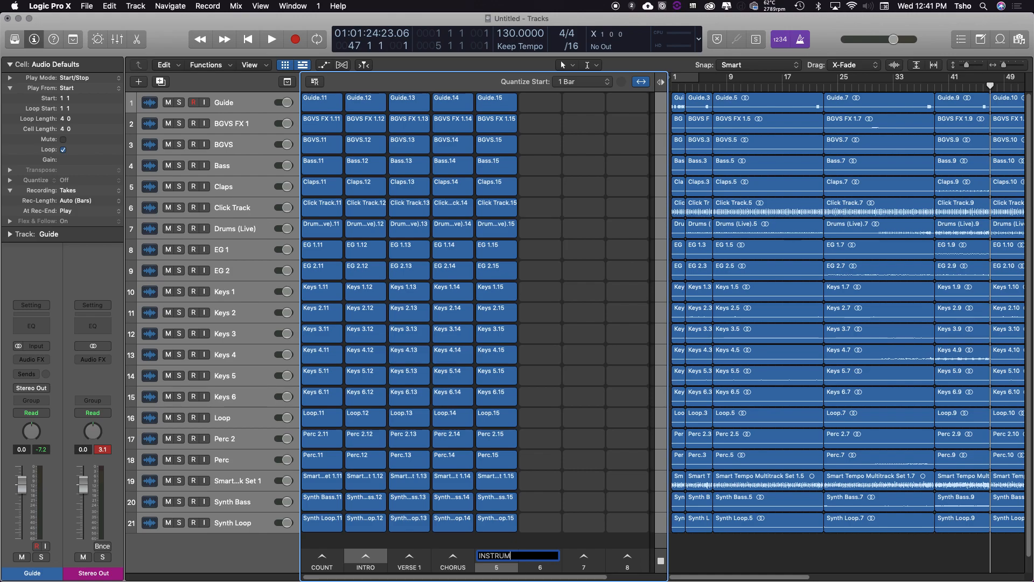
key("Return")
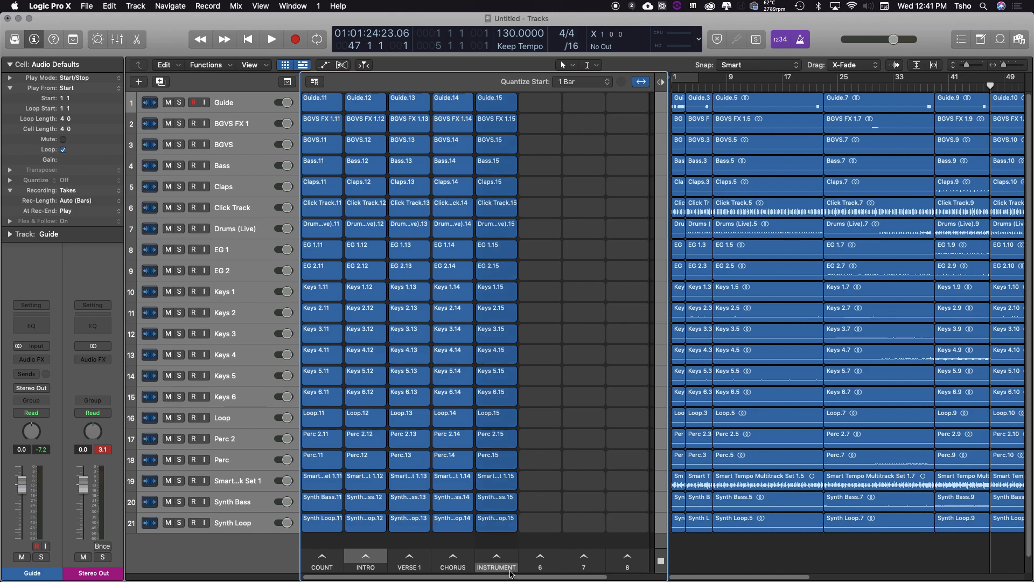
Extend the name of scene 5 in the Live Loops grid to INSTRUMENTAL
double_click(501, 569)
key("Right")
type("A")
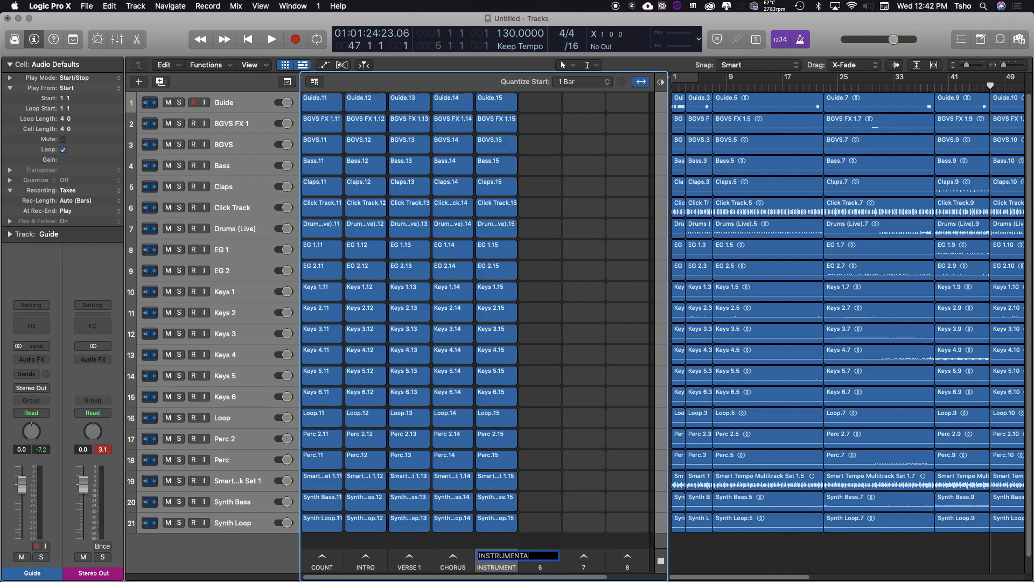
type("L")
key("Return")
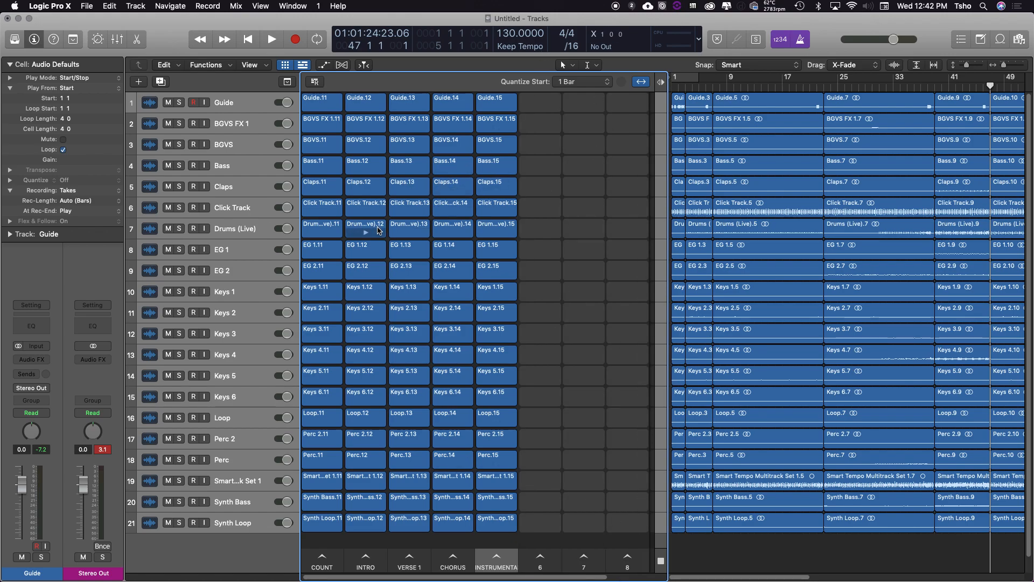
Set the Live Loops grid's Quantize Start to Cell End and briefly play the COUNT scene as a test
left_click(579, 82)
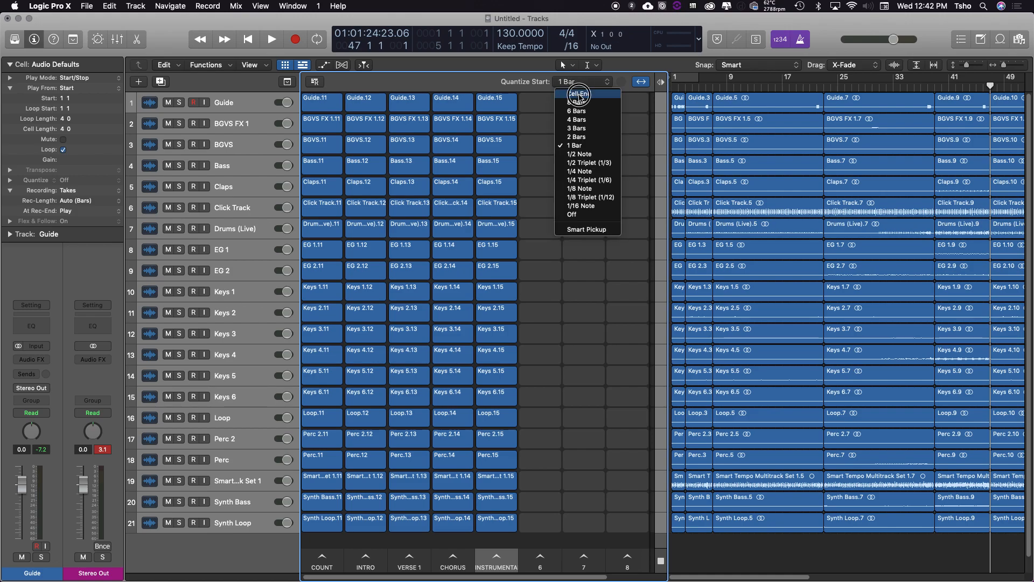
left_click(579, 93)
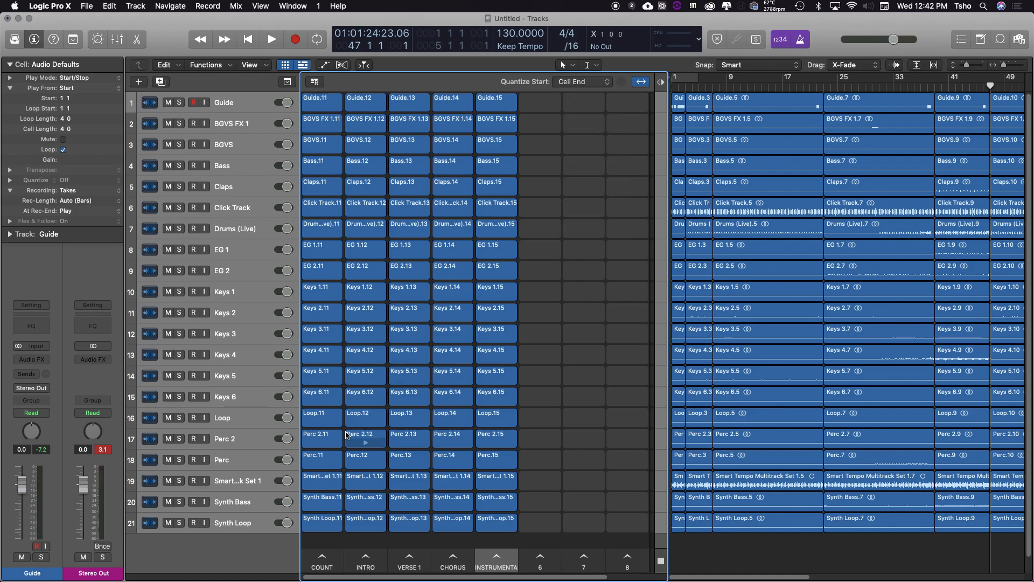
left_click(329, 556)
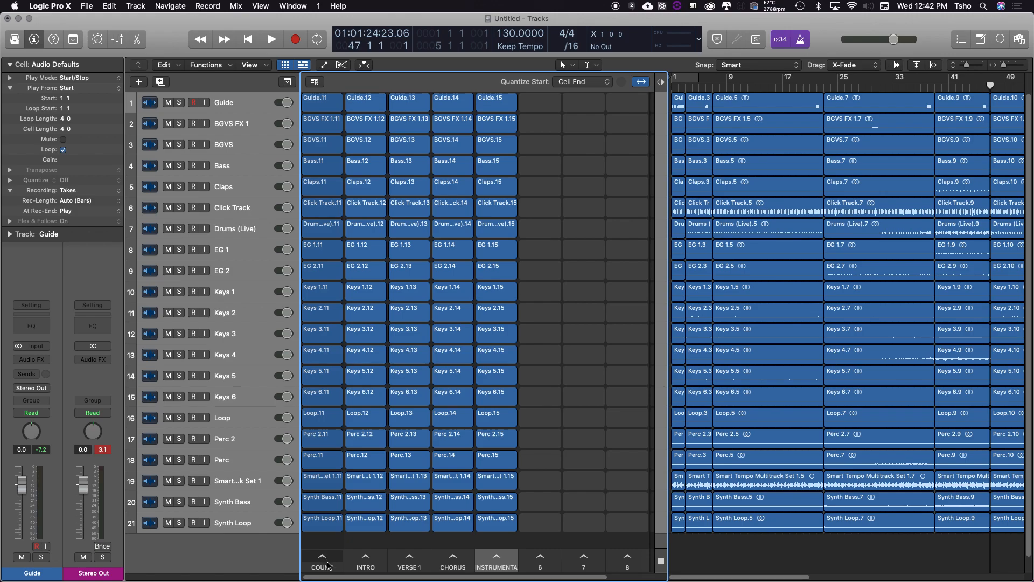
left_click(356, 570)
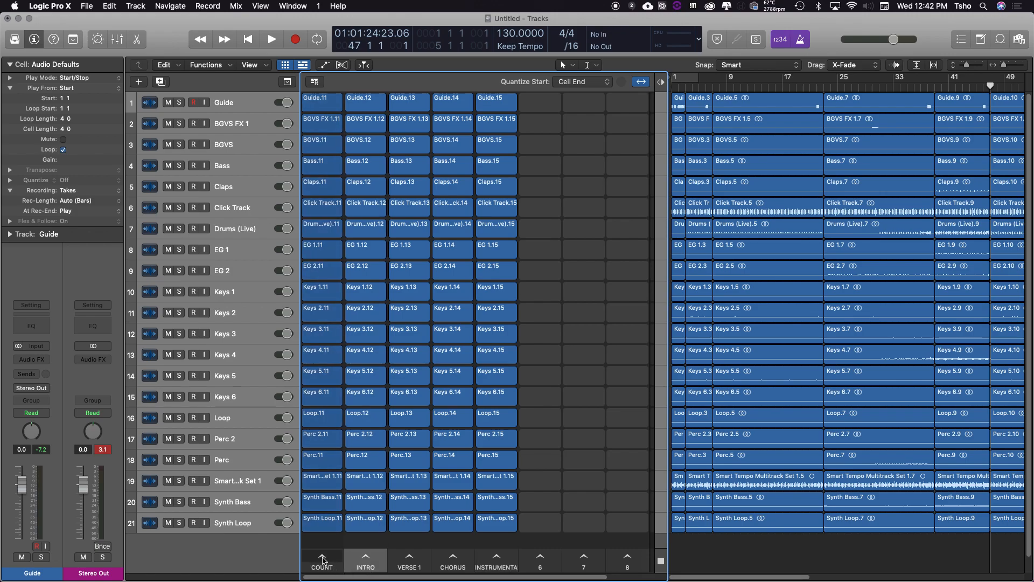
key("space")
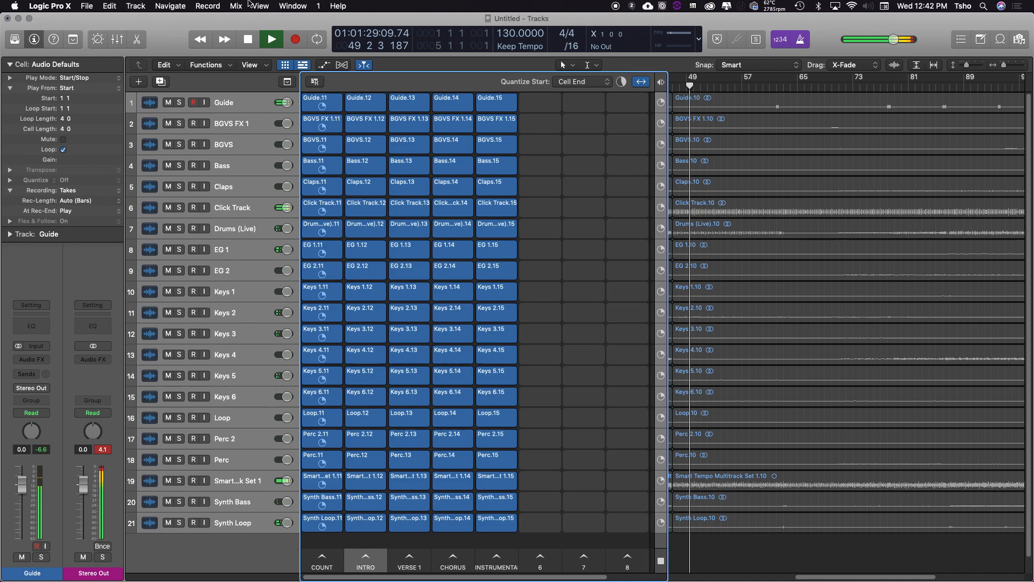
left_click(251, 42)
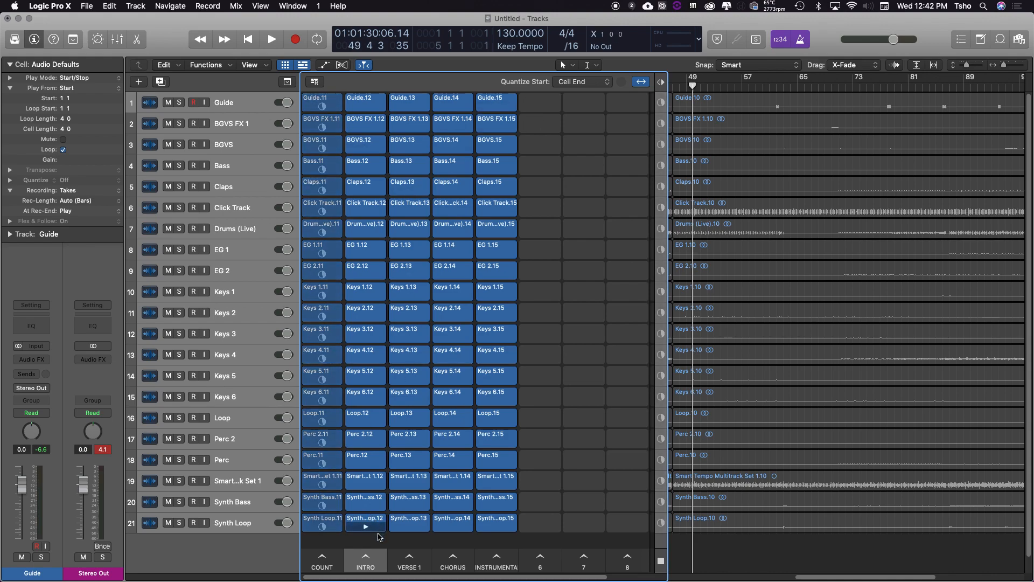
Play the COUNT scene and queue INTRO, VERSE 1 and CHORUS one after another while the grid plays
left_click(322, 557)
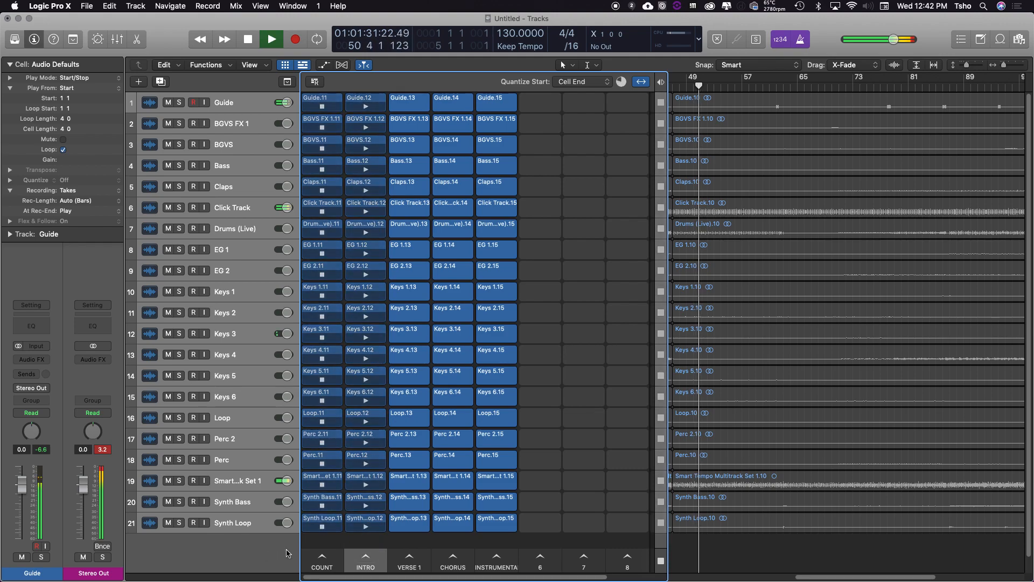
left_click(409, 563)
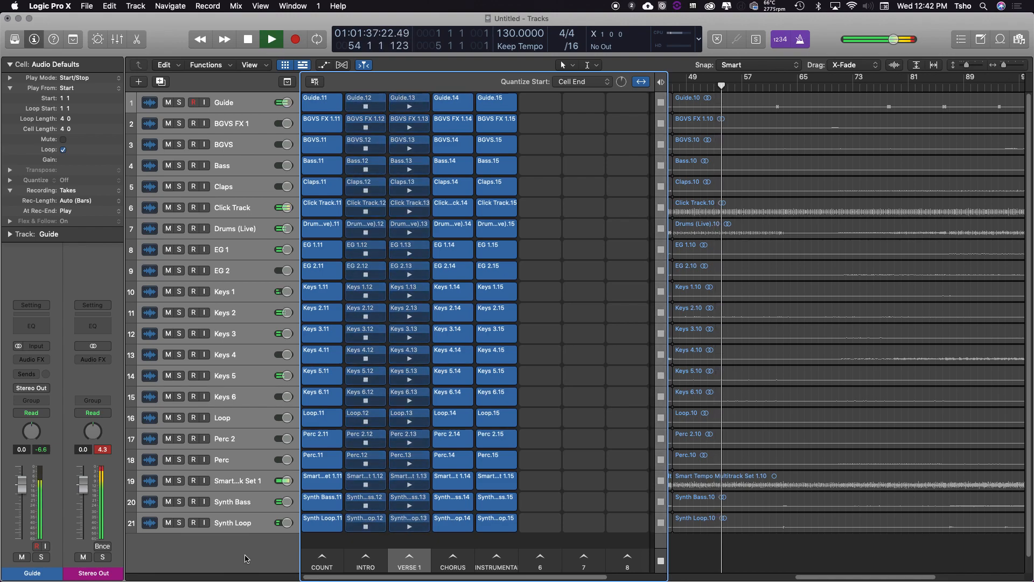
left_click(451, 570)
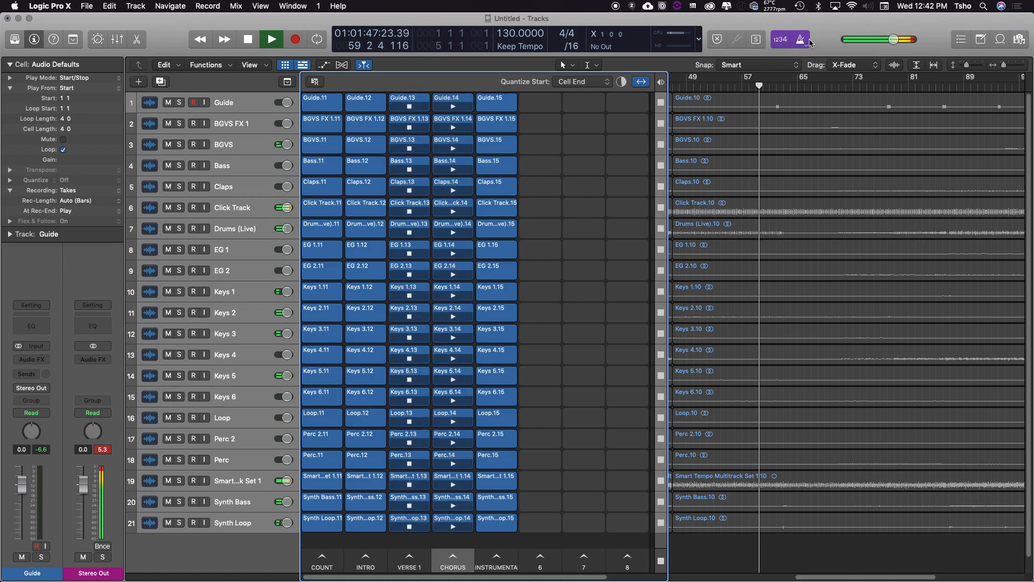
Try muting the Click Track during playback, limit the track selection to Drums (Live), and restore the click
left_click(168, 207)
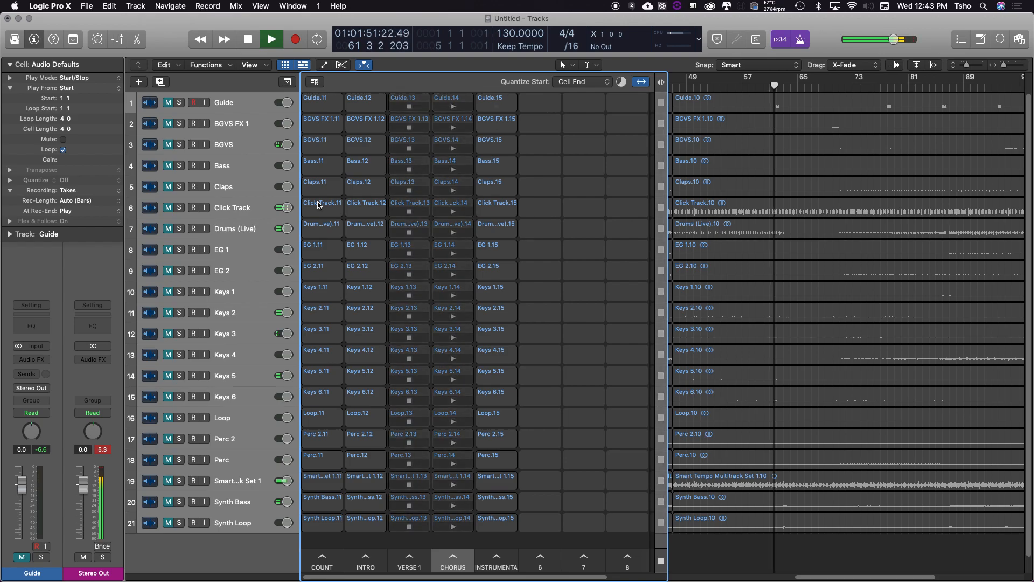
left_click(168, 208)
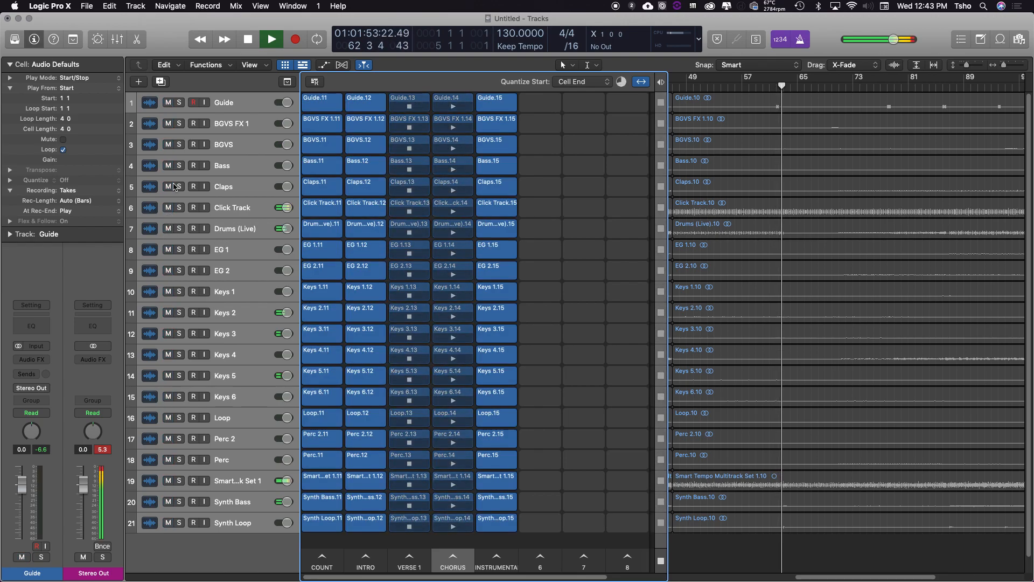
left_click(209, 232)
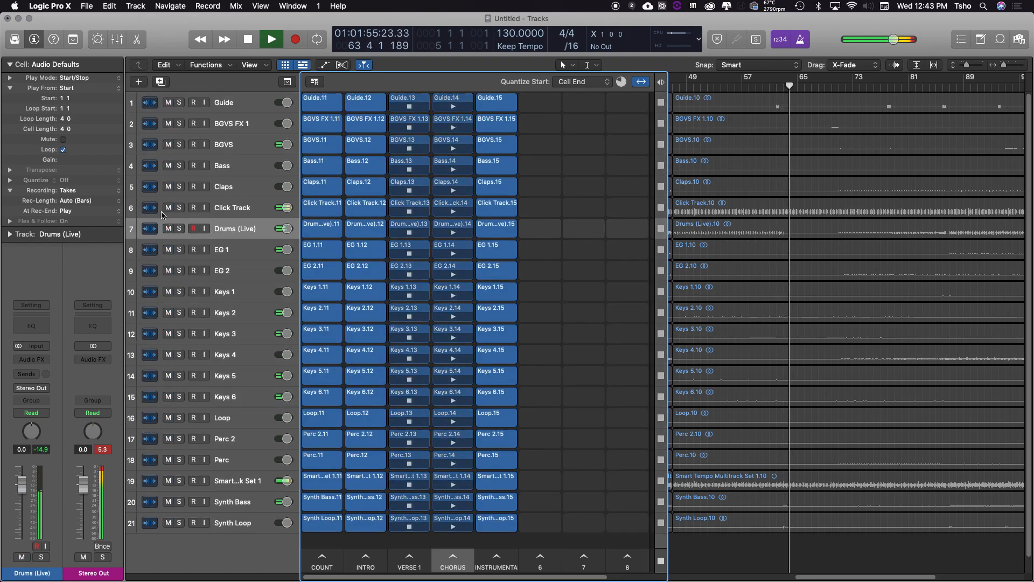
left_click(167, 207)
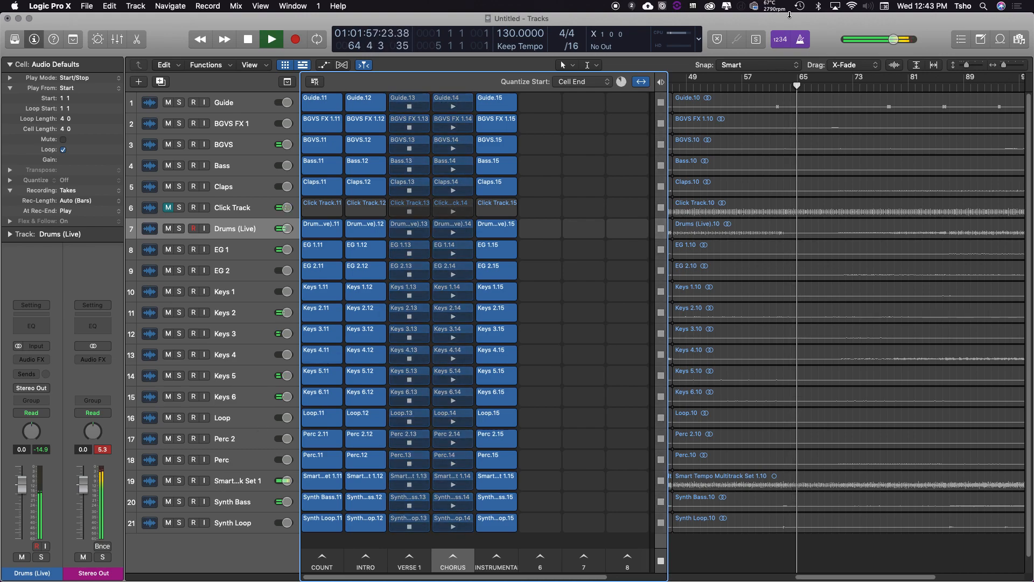
left_click(168, 208)
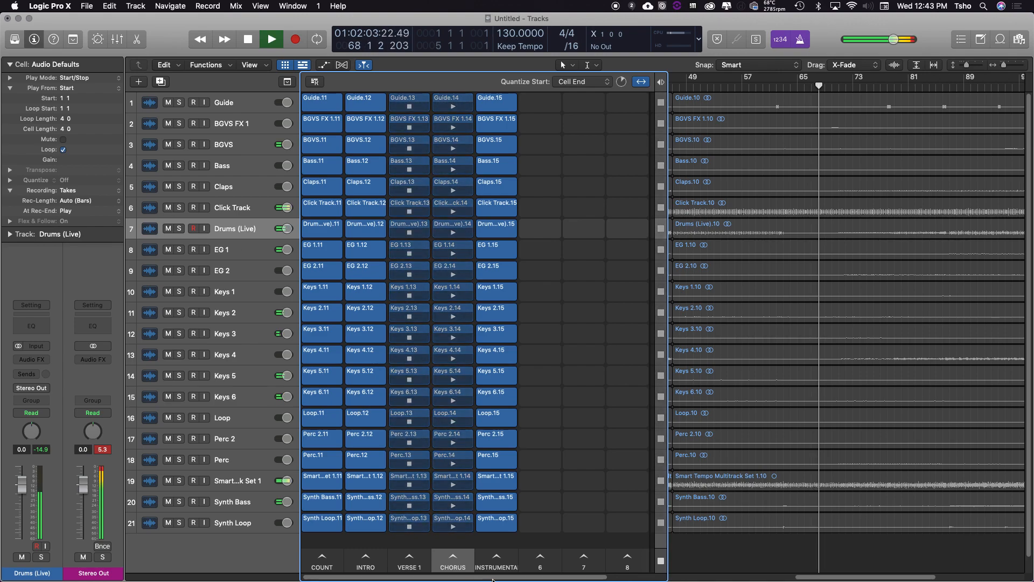
Queue the INSTRUMENTAL scene and lower the Stereo Out volume to -7.0 dB
left_click(497, 560)
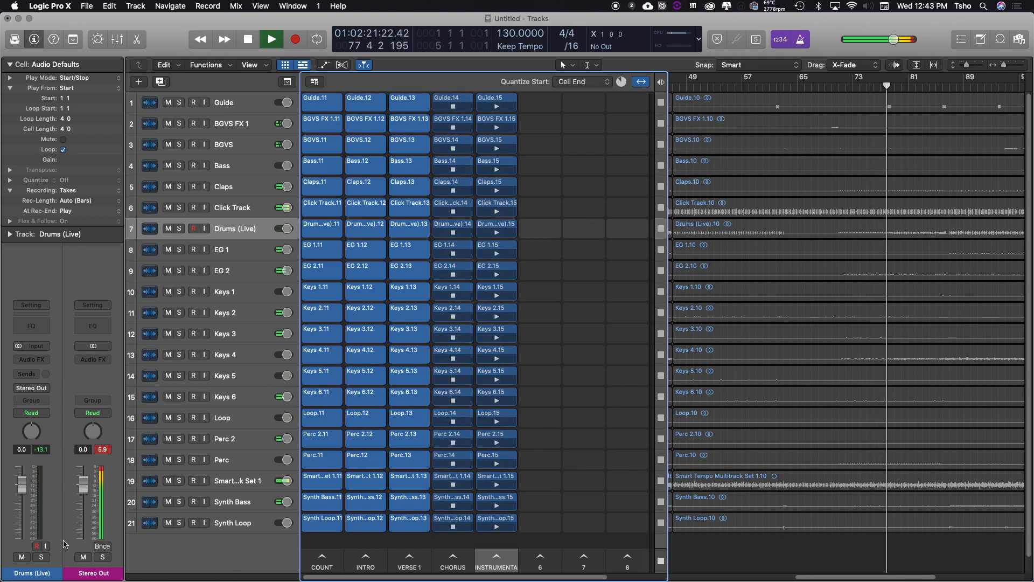
left_click_drag(83, 485, 82, 511)
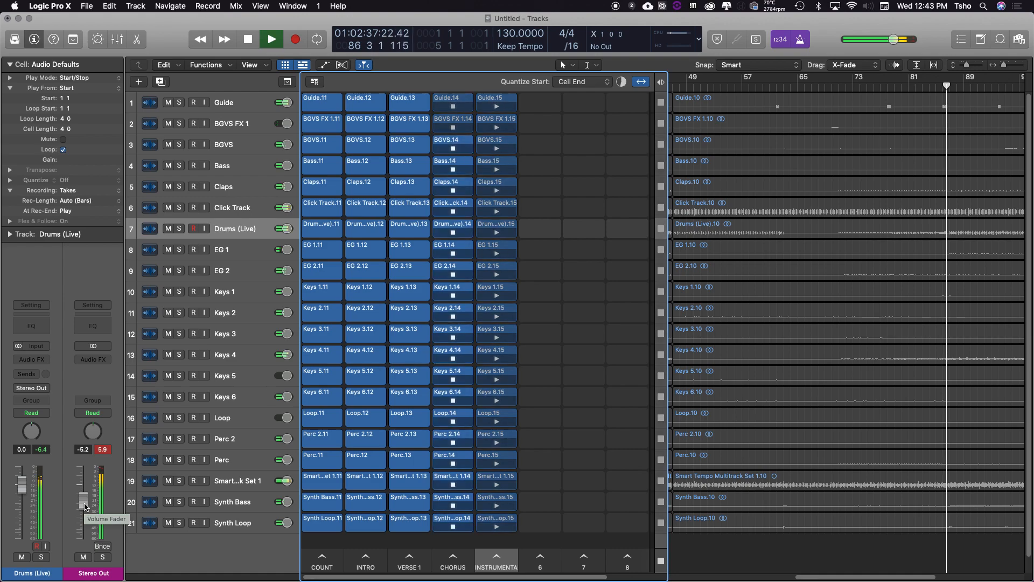
left_click_drag(85, 506, 85, 512)
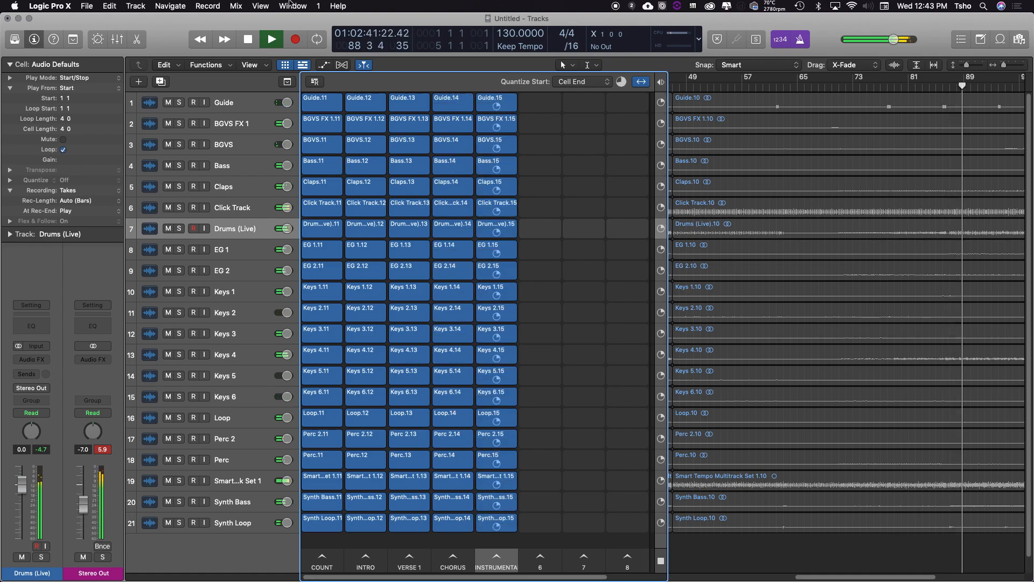
Restart playback from the beginning of the timeline and audition the INTRO scene before stopping
left_click(251, 41)
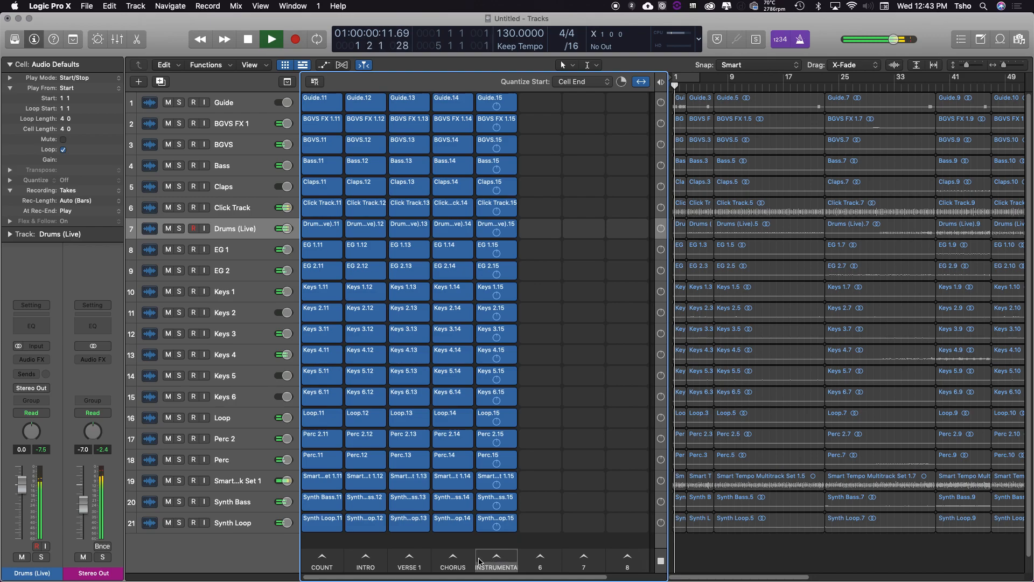
left_click(366, 560)
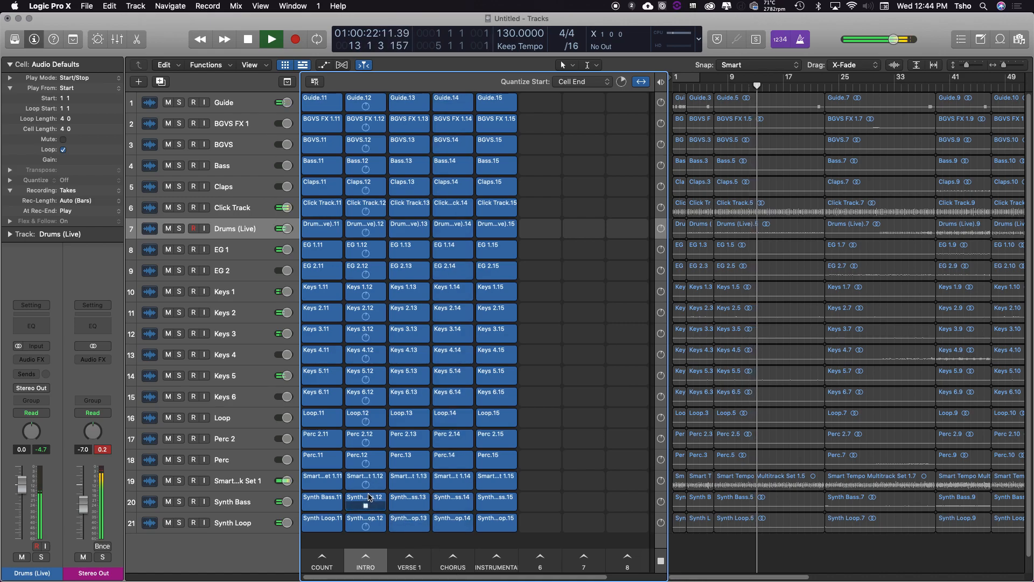
left_click(248, 41)
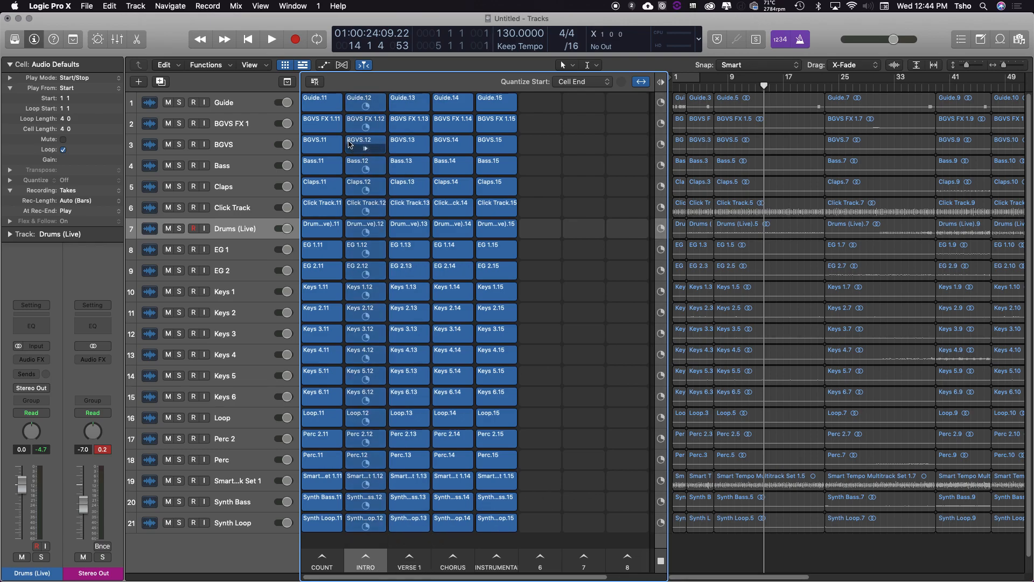
Add a marker at the playhead in the global Marker track and hide the global tracks again
left_click(286, 82)
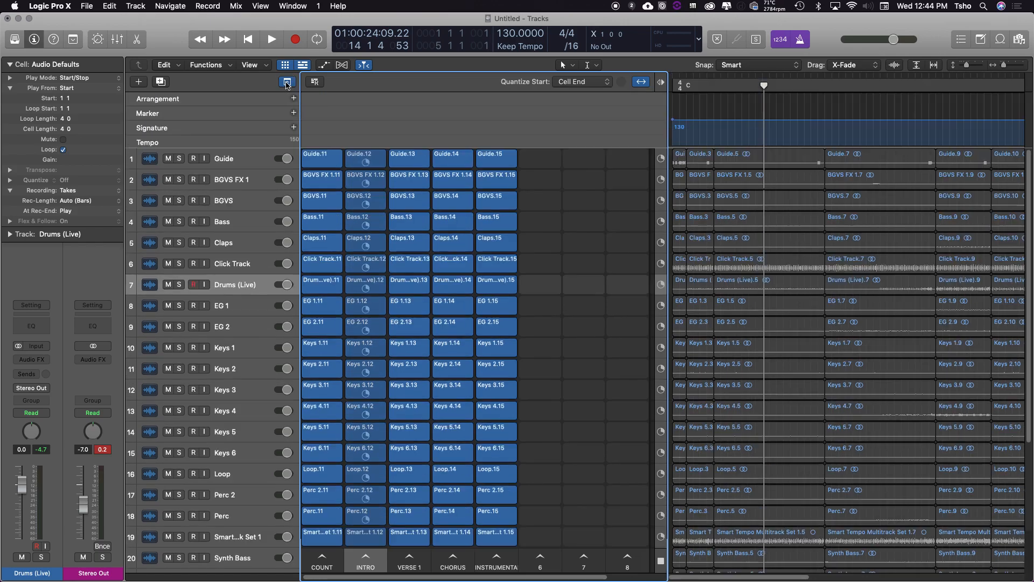
left_click(295, 113)
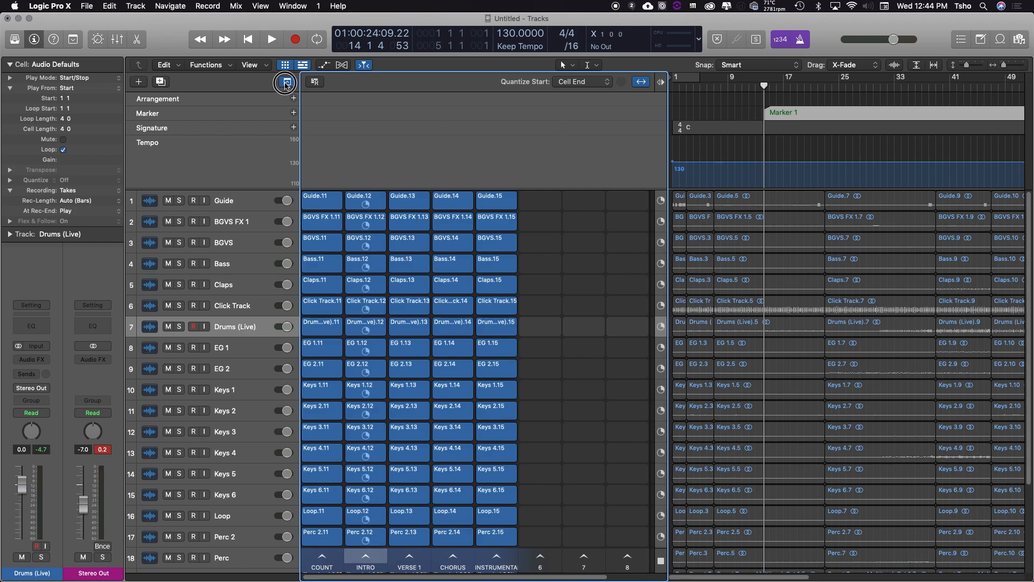
key("g")
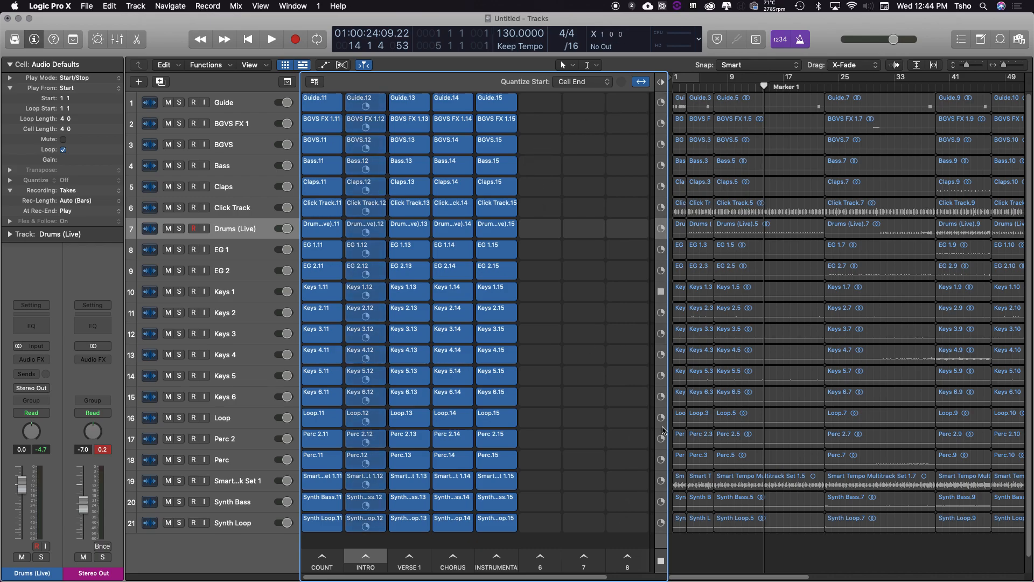
Return all tracks from the Live Loops cells to the timeline regions and hide the Live Loops grid
left_click(661, 561)
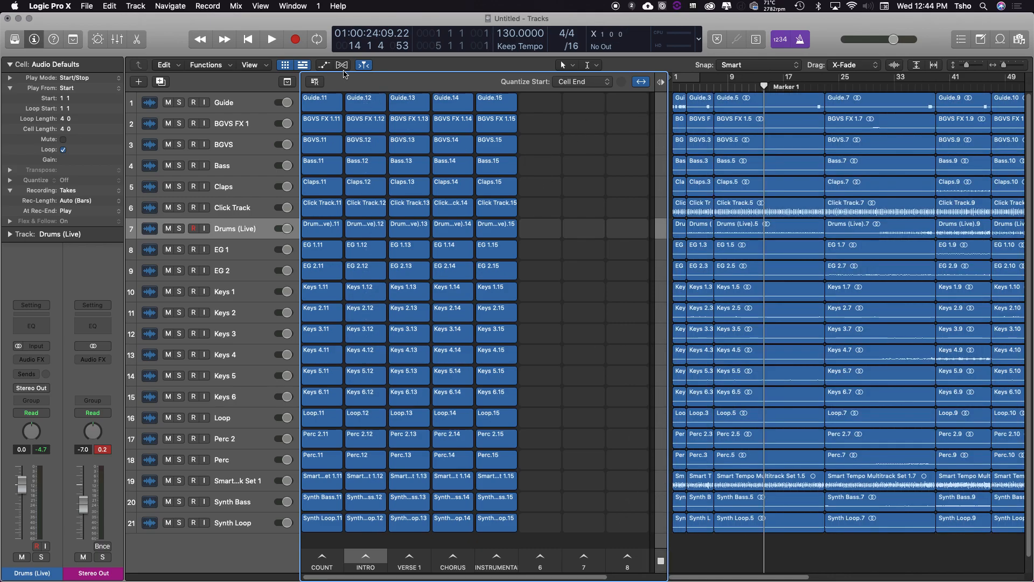
left_click(283, 65)
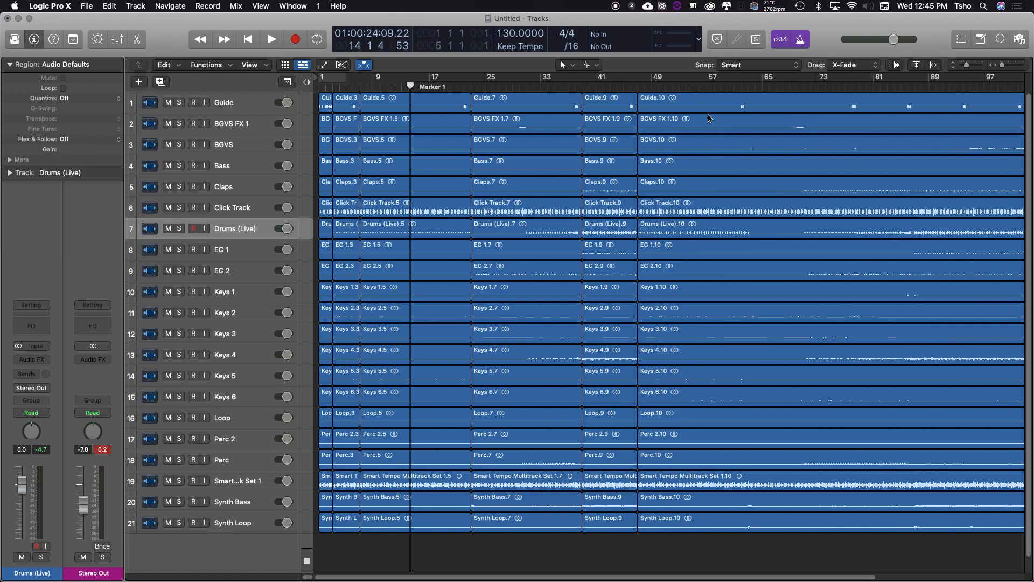